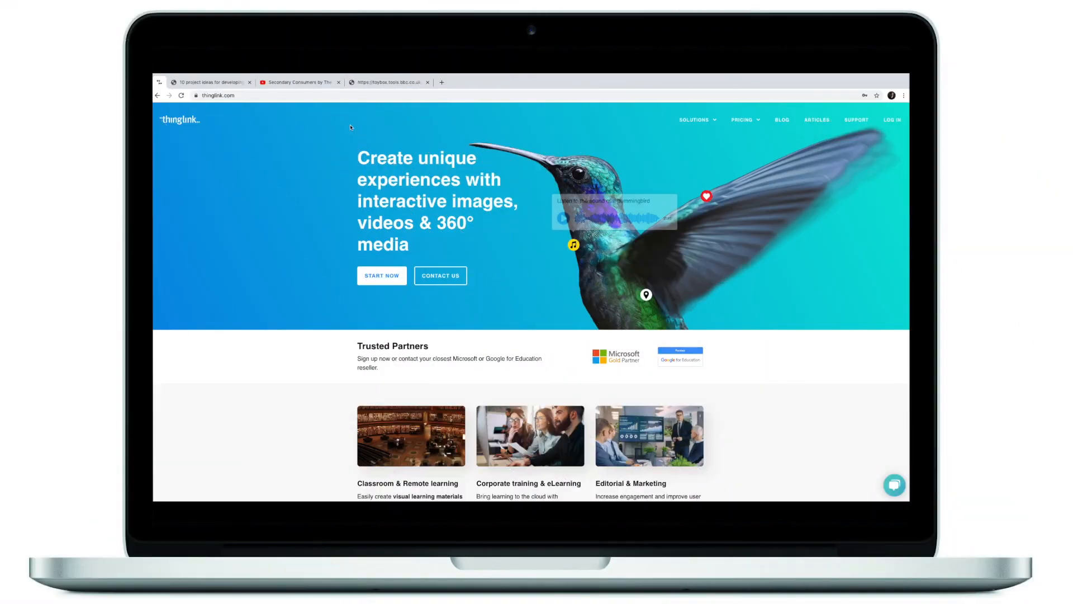
Start a ThingLink account sign-up and choose Classroom Learning as the intended use.
left_click(269, 123)
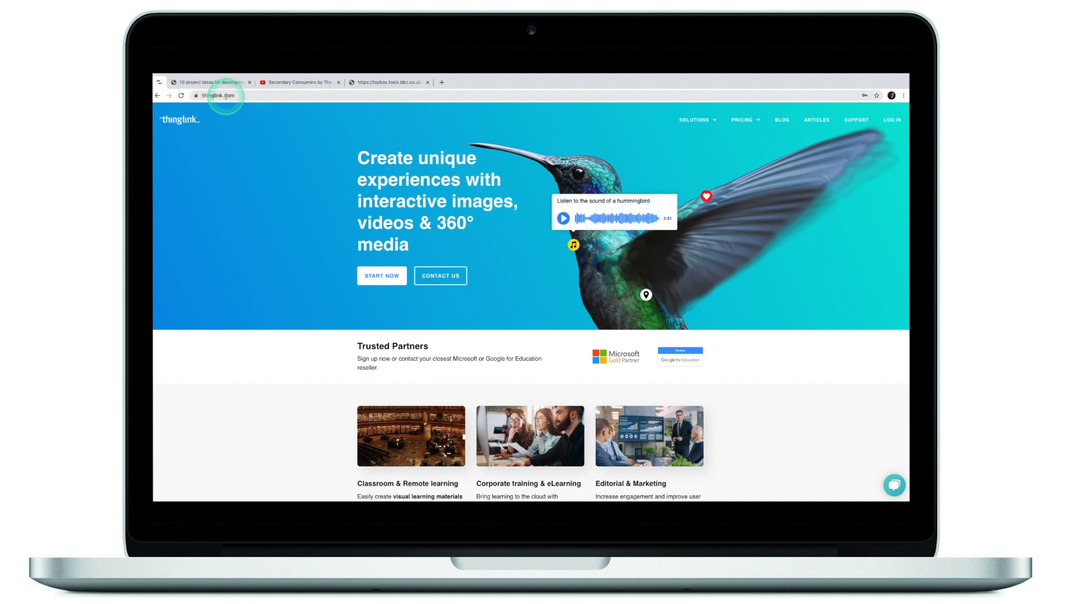
left_click(383, 278)
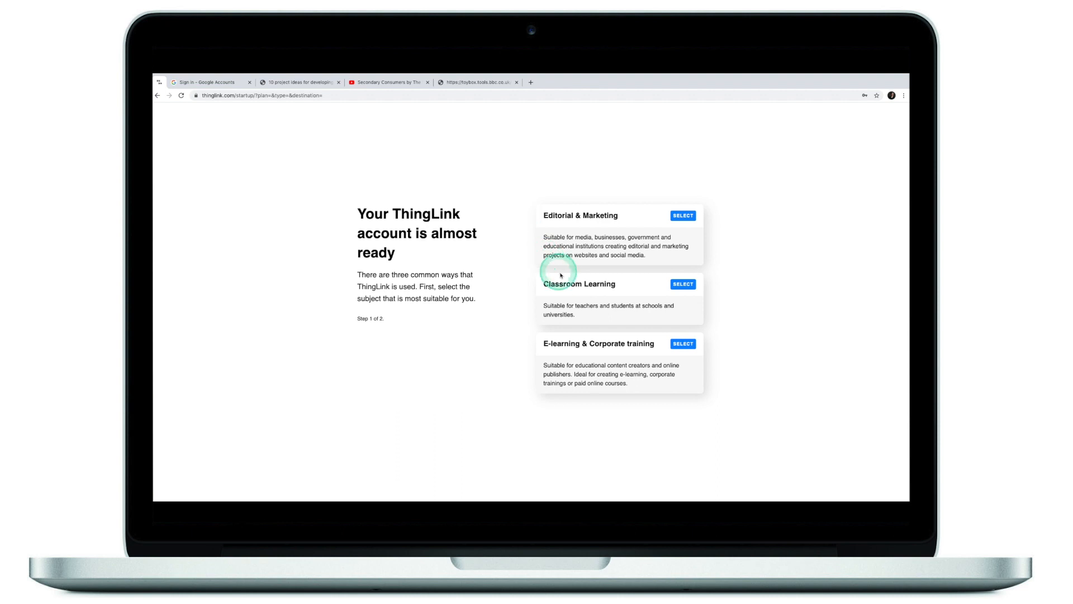
left_click(683, 285)
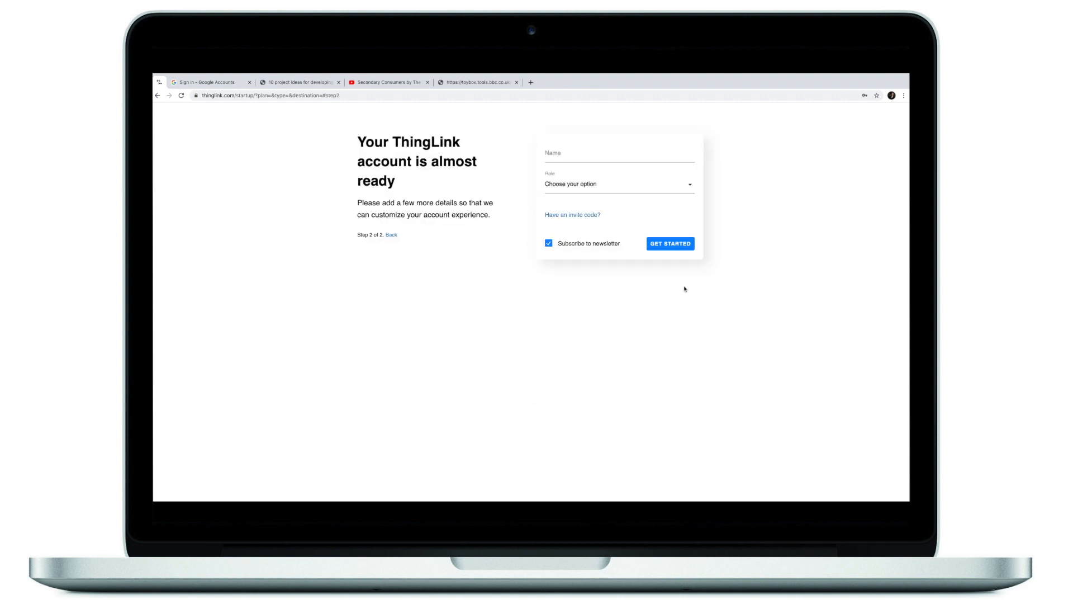
Complete the profile with the user's full name, role Teacher, school name, school type Intermediate and subject Other, without the newsletter, and enter the account.
left_click(565, 152)
left_click(571, 171)
left_click(569, 182)
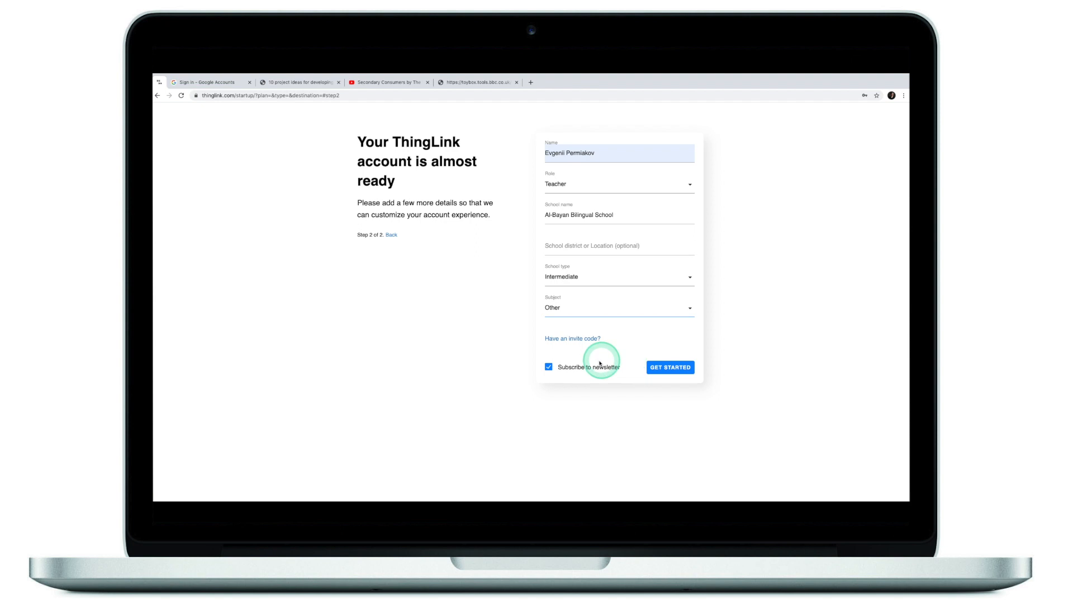
left_click(549, 368)
left_click(670, 368)
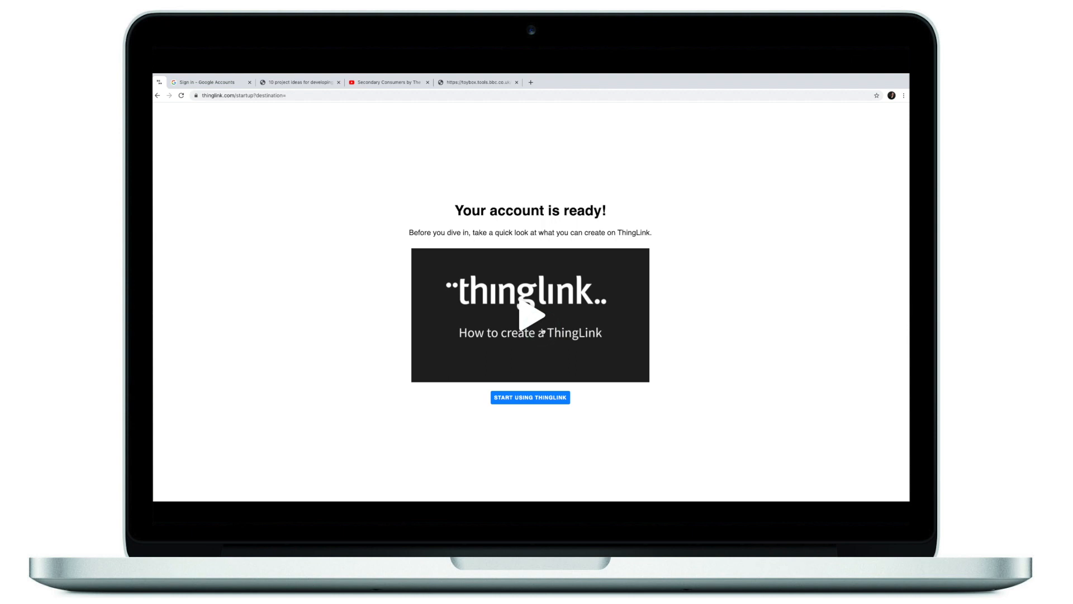
left_click(529, 398)
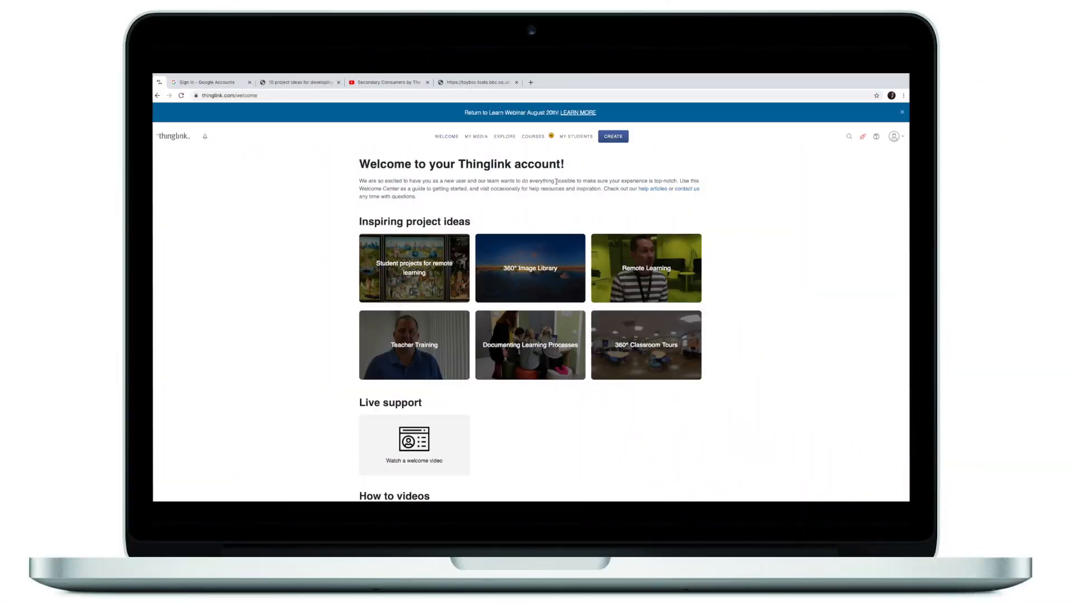
Look through the Welcome page's inspiring project ideas, live support and how-to videos.
left_click(448, 138)
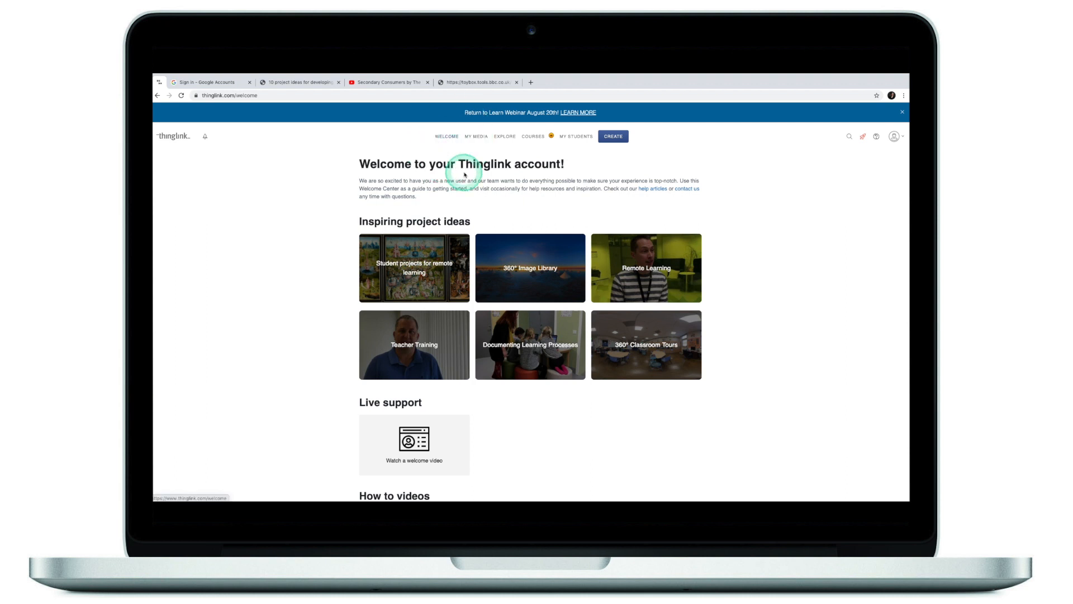
scroll(463, 175, "down", 2)
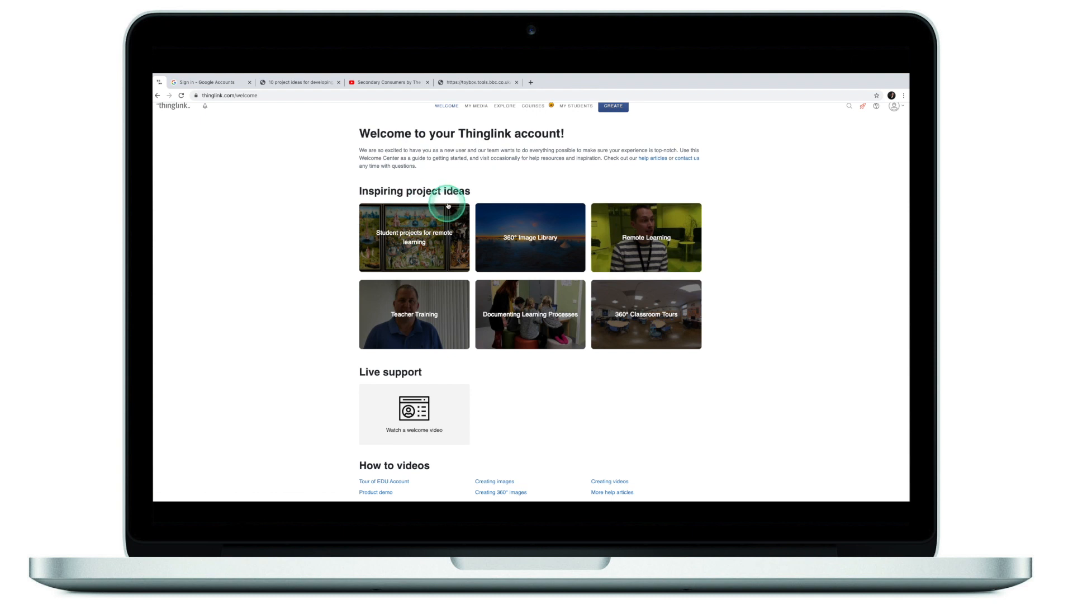
scroll(448, 206, "down", 1)
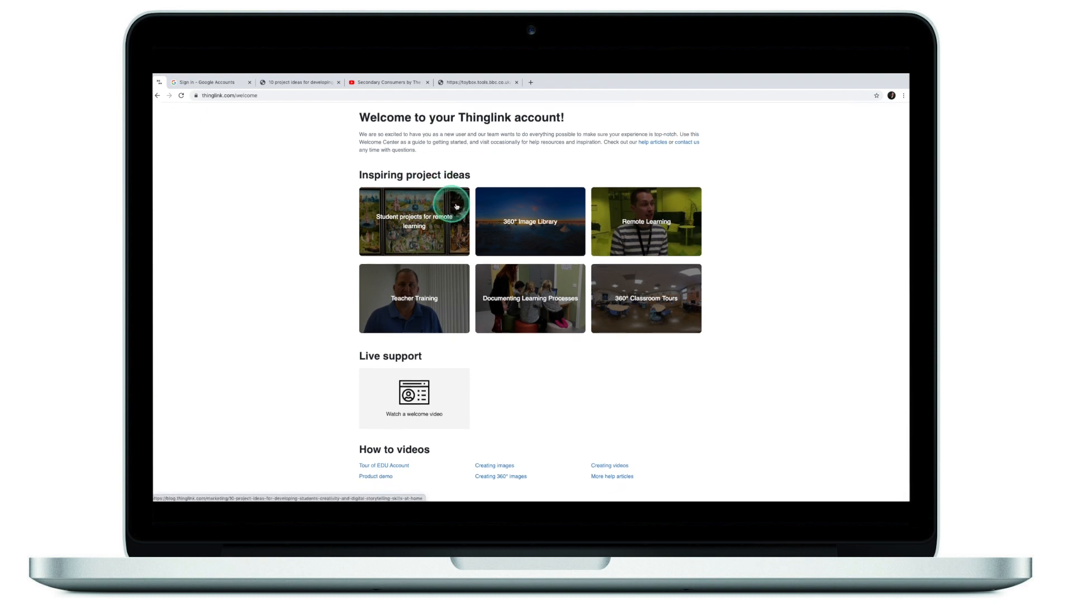
scroll(441, 207, "up", 3)
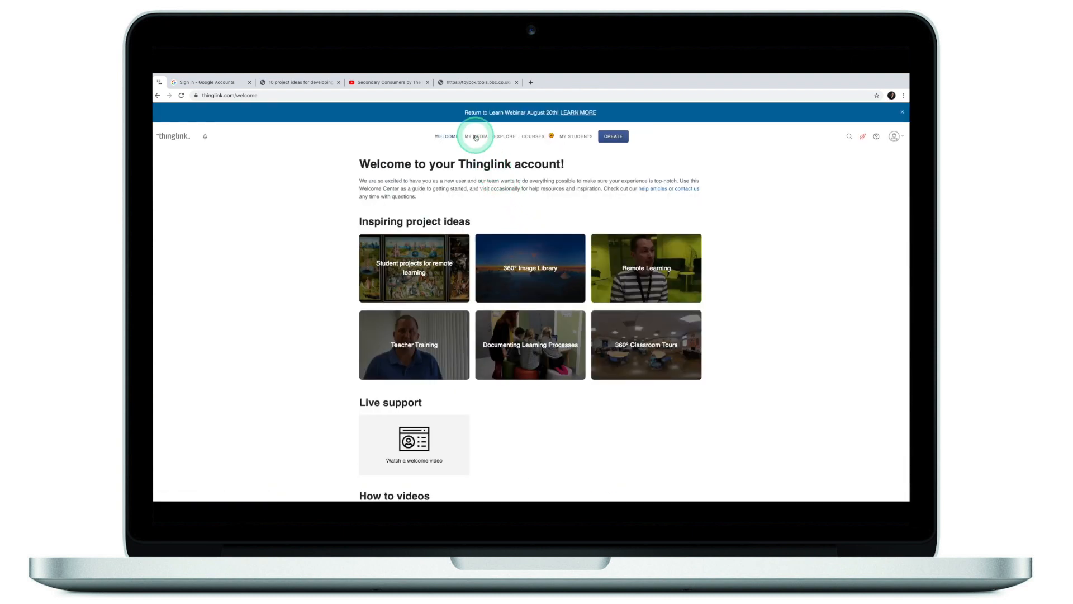
Review the Images and 360°/VR categories of My Media, and visit the Explore and Courses sections.
left_click(476, 136)
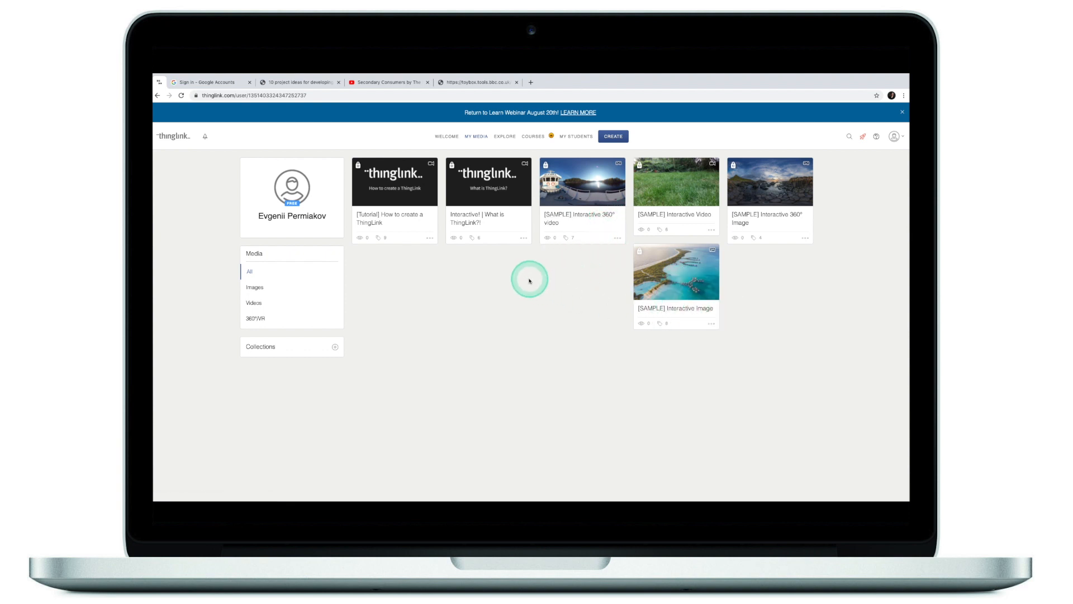
left_click(256, 289)
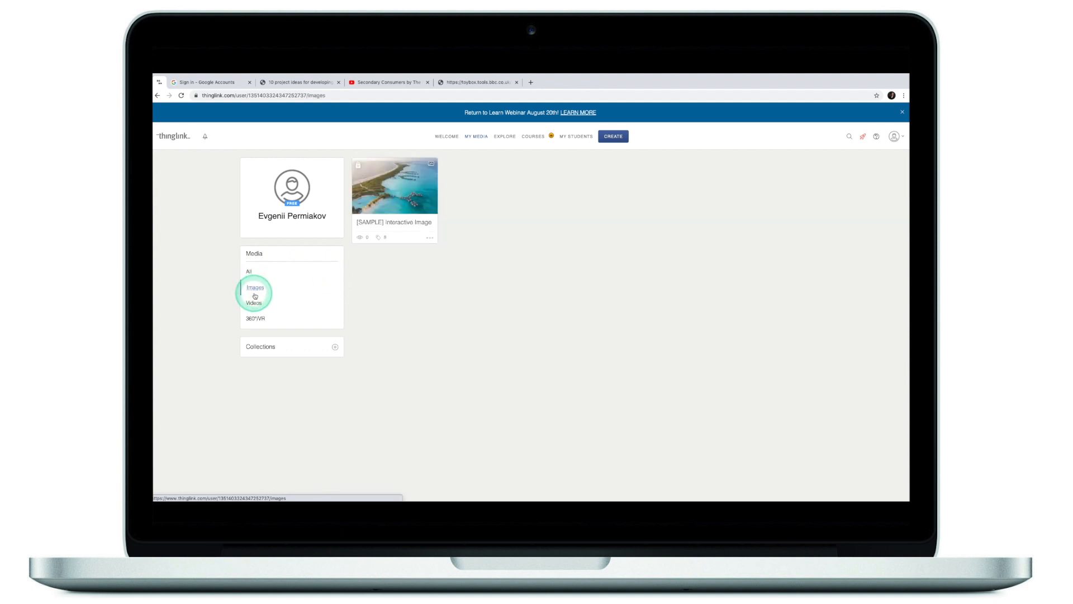
left_click(255, 318)
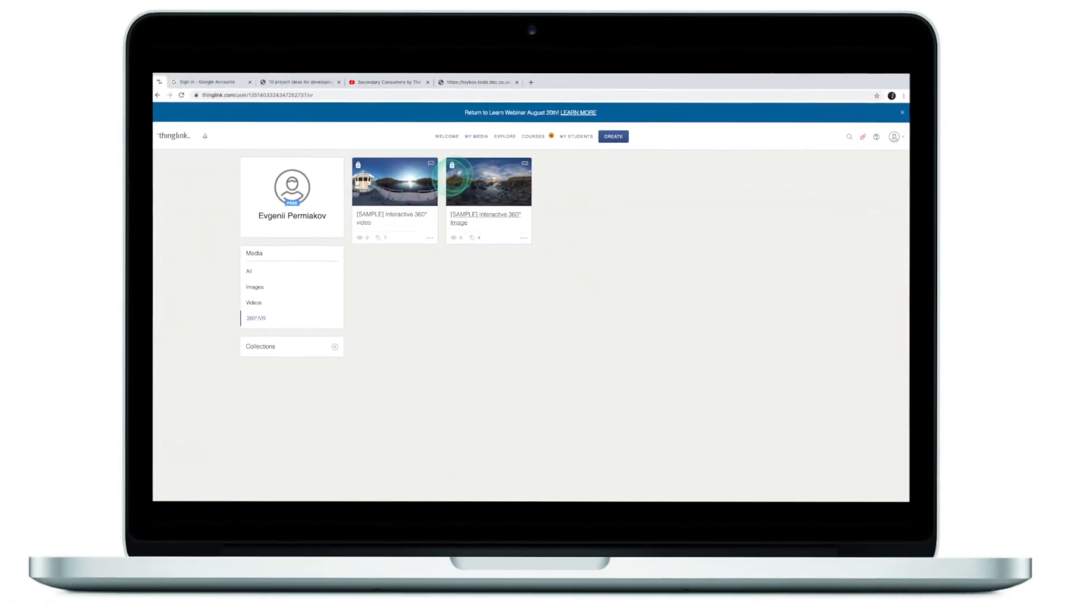
left_click(499, 138)
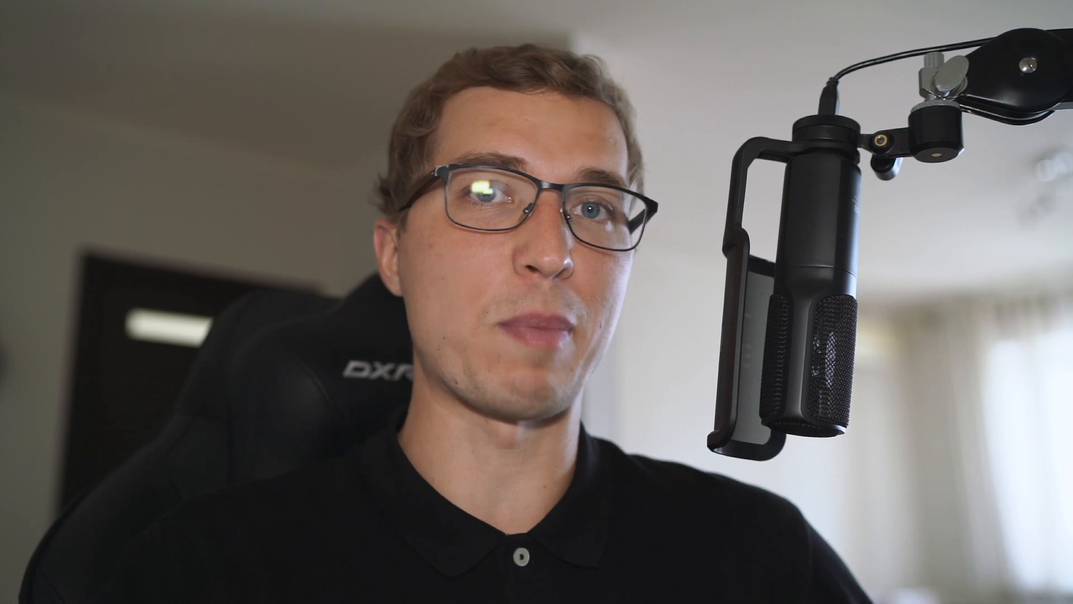
left_click(532, 136)
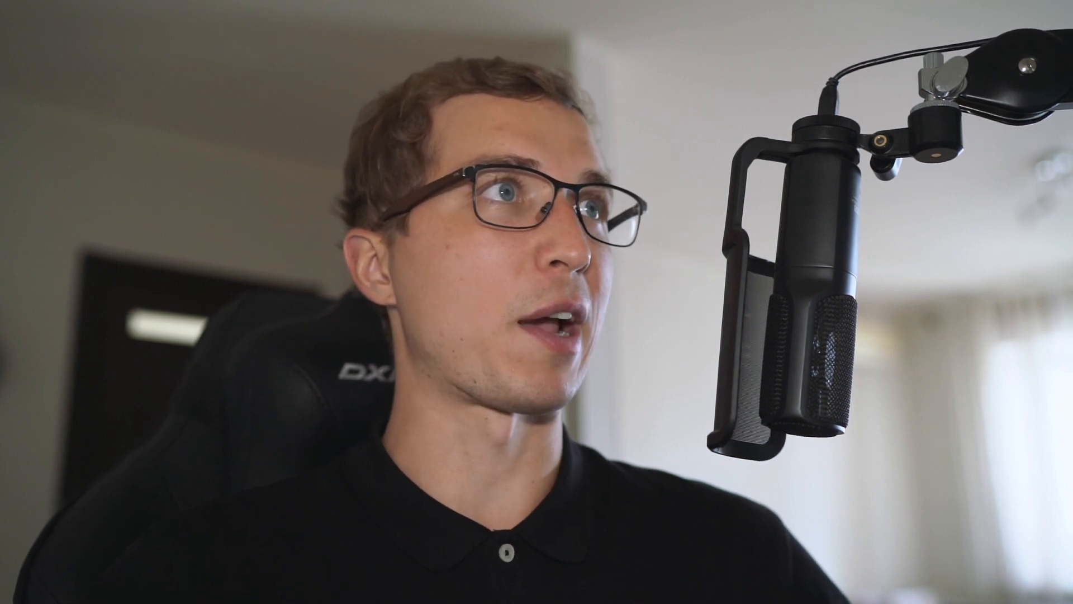
Try to add a new student group under My Students and dismiss the upgrade offer.
left_click(575, 141)
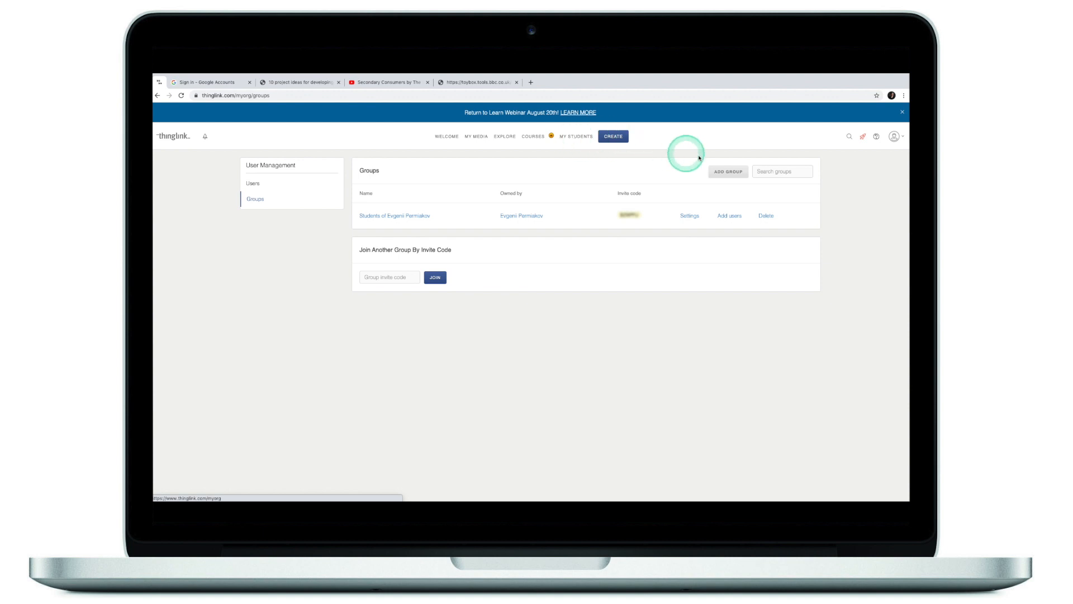
left_click(729, 172)
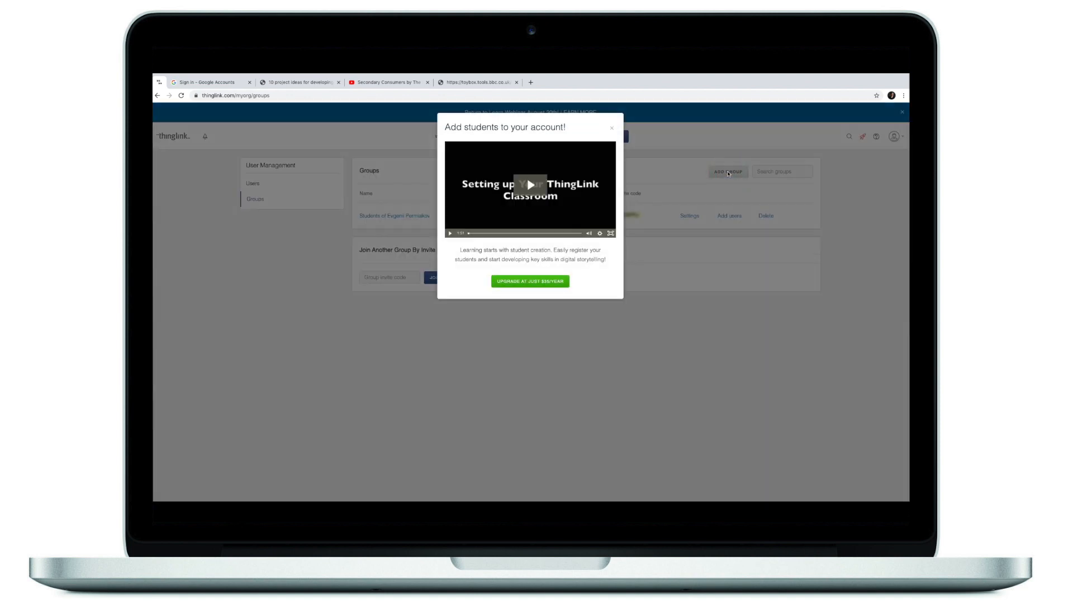
left_click(614, 131)
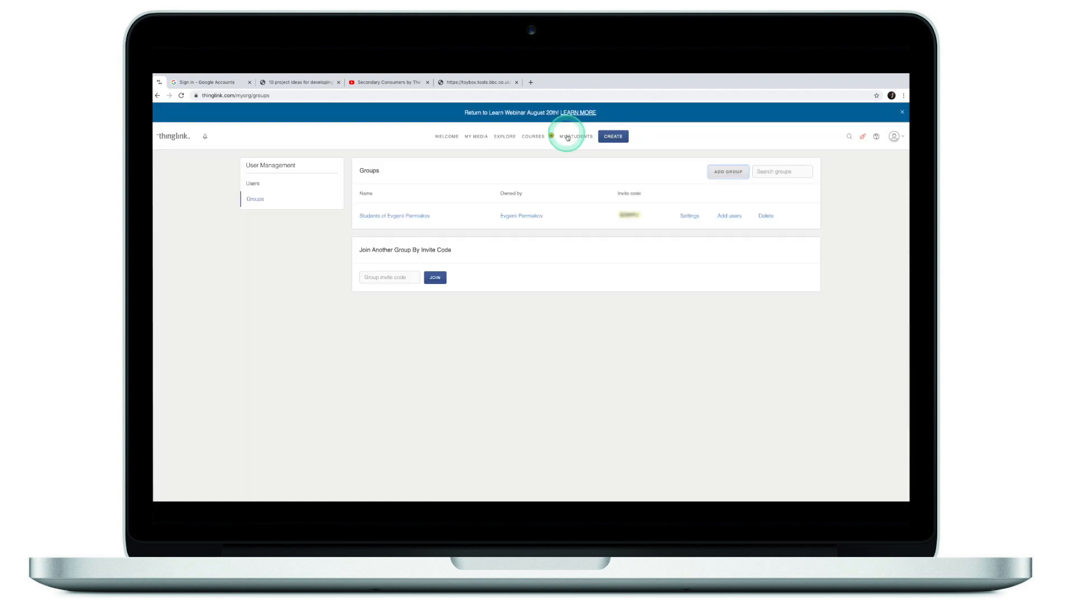
left_click(614, 137)
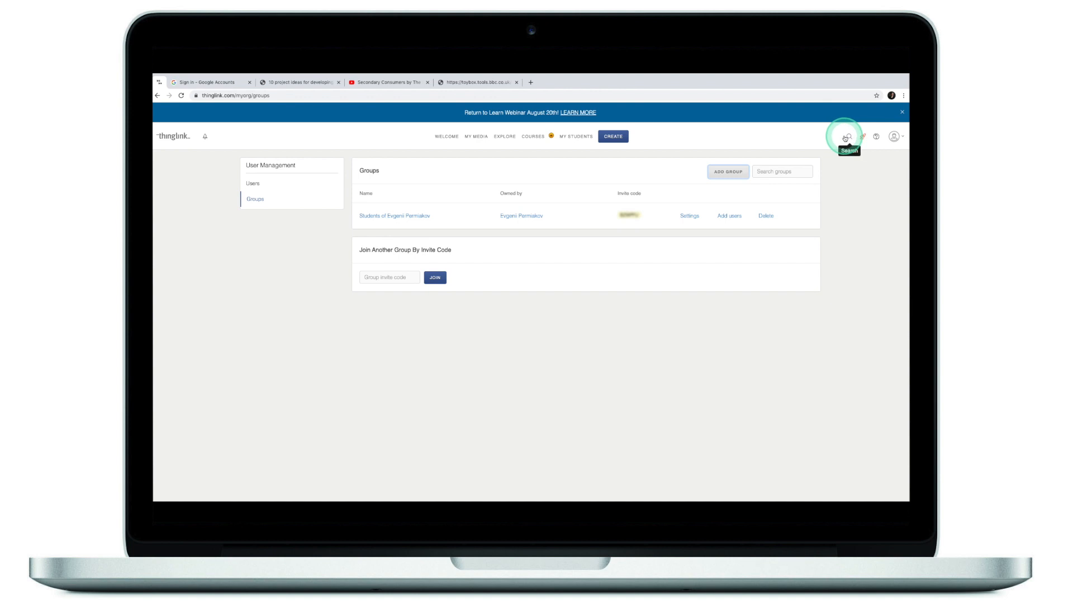
Search all media for "ecosystem".
left_click(850, 136)
left_click(493, 136)
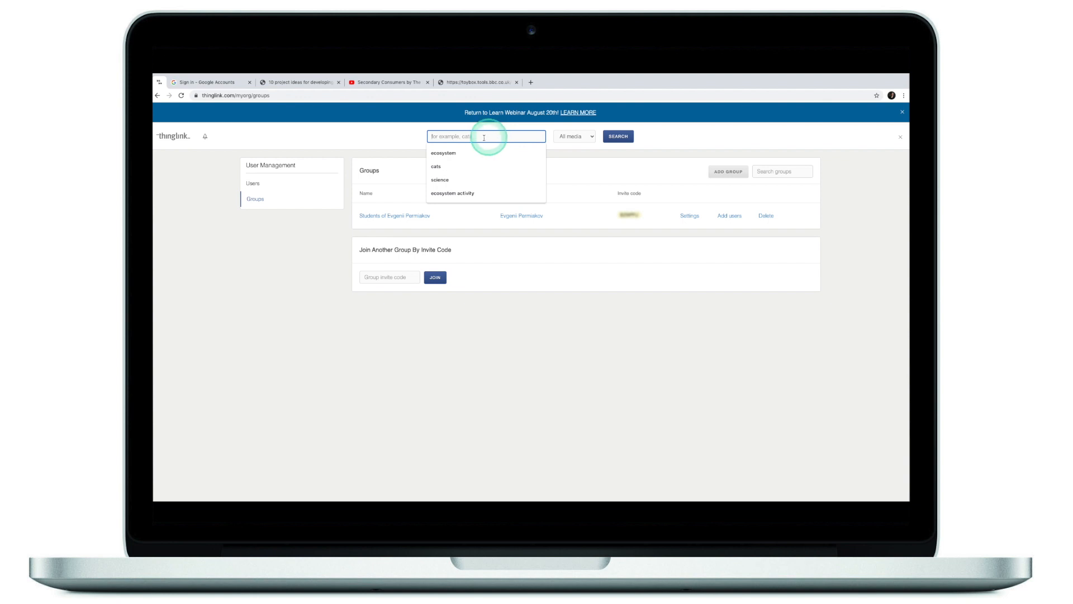
left_click(452, 154)
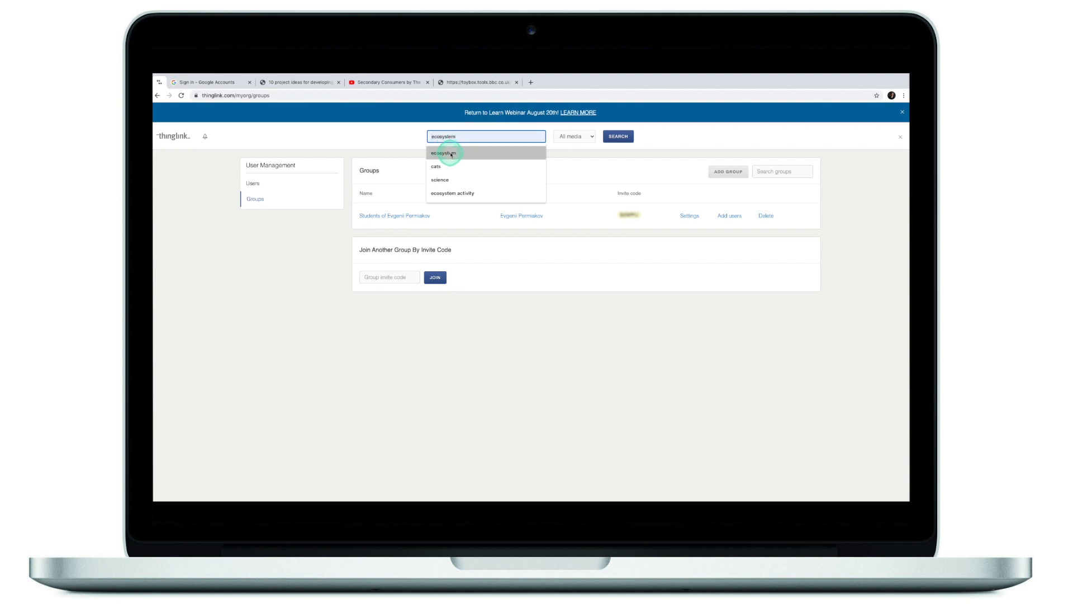
left_click(619, 137)
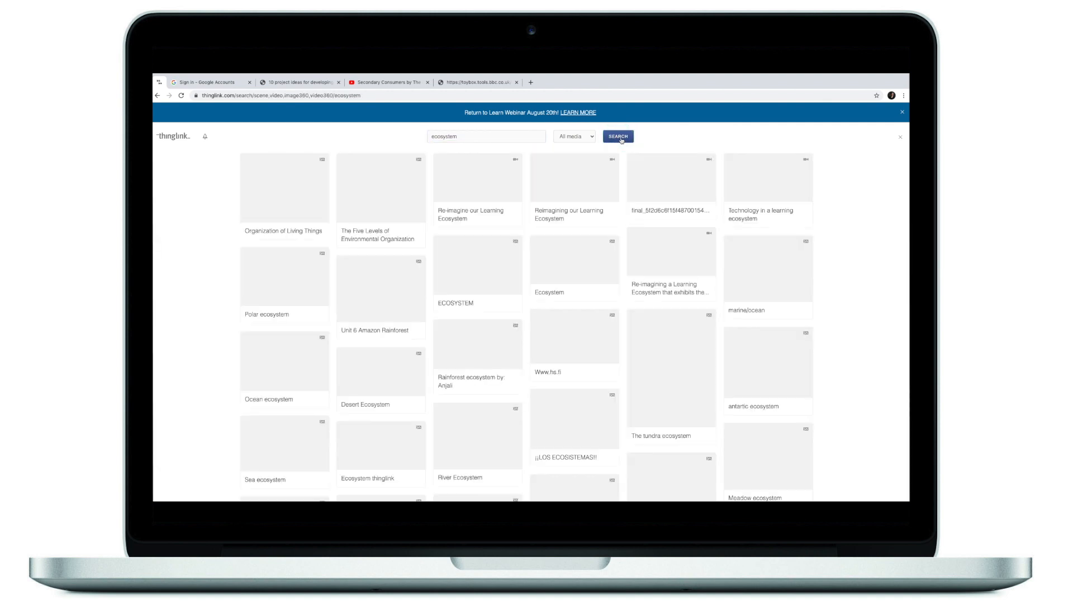
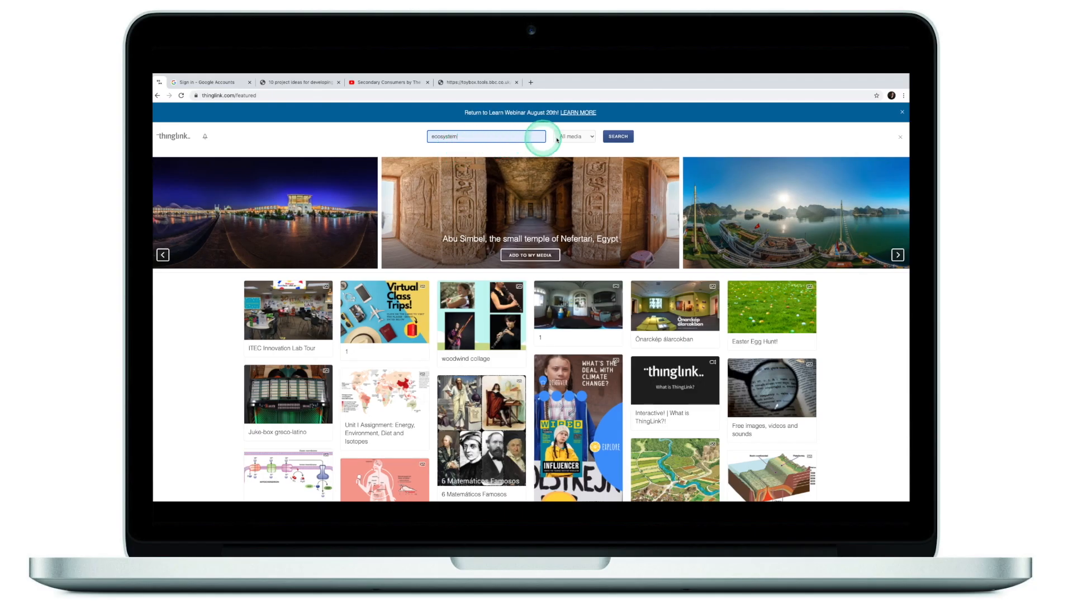
Restrict the "ecosystem" search to Images and run it again.
left_click(570, 137)
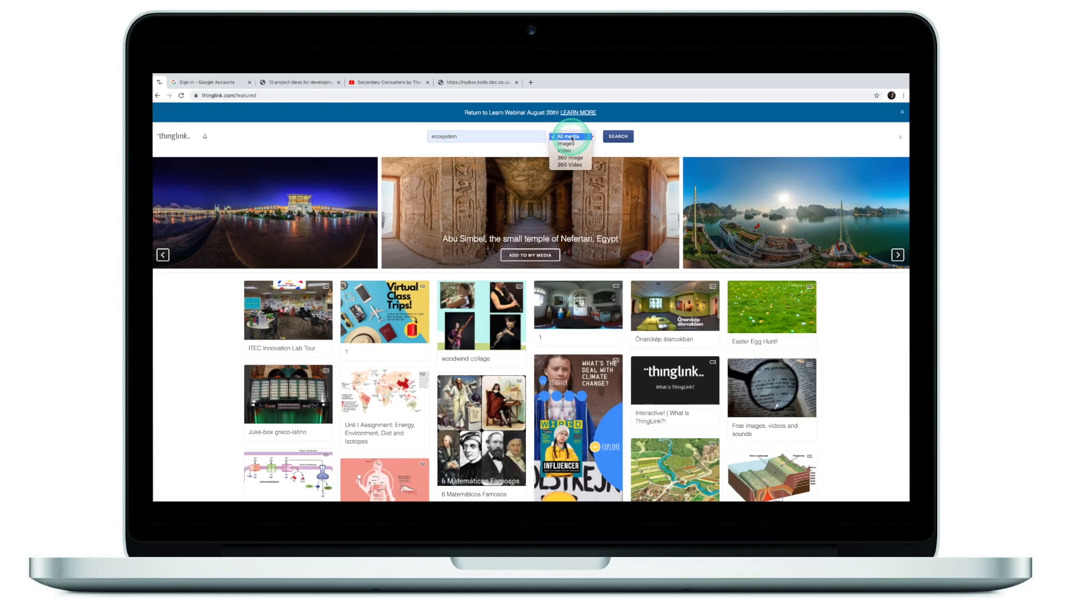
left_click(567, 143)
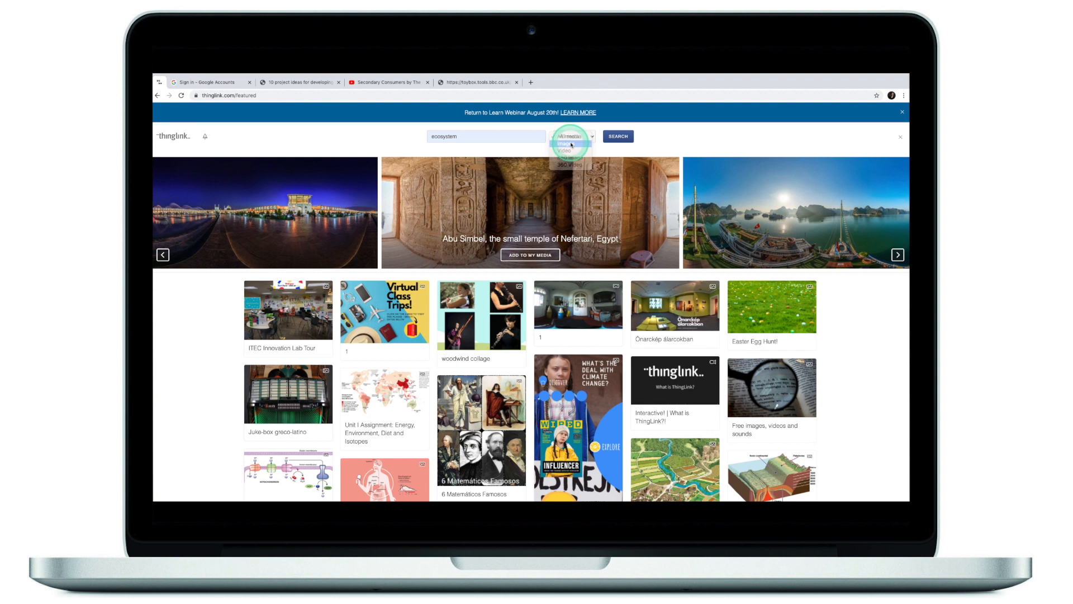
left_click(619, 138)
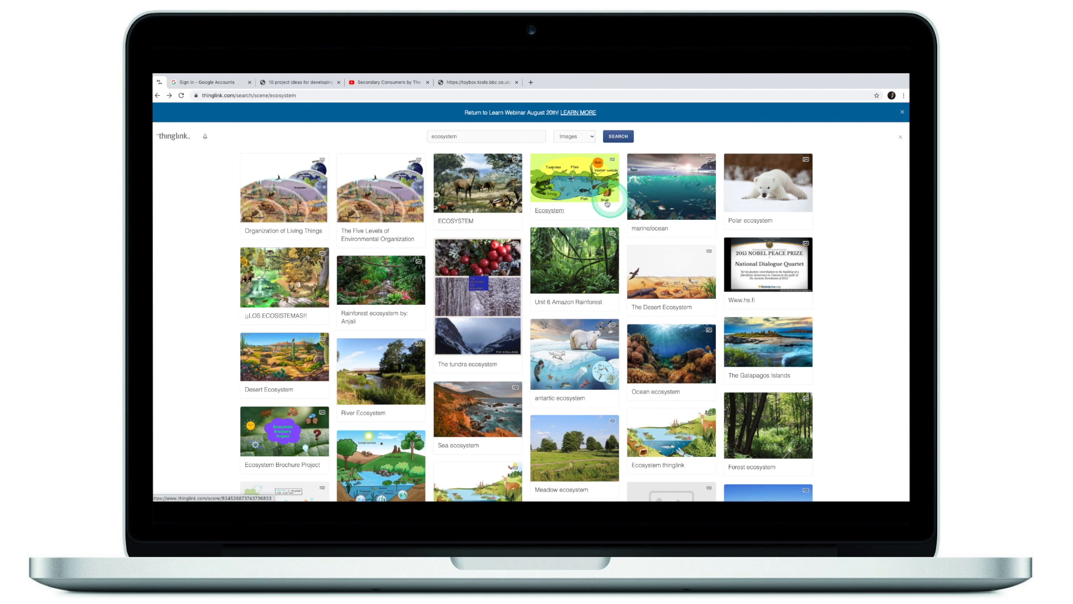
Open the rainforest ecosystem image from the search results, clone it and start editing the copy.
left_click(388, 284)
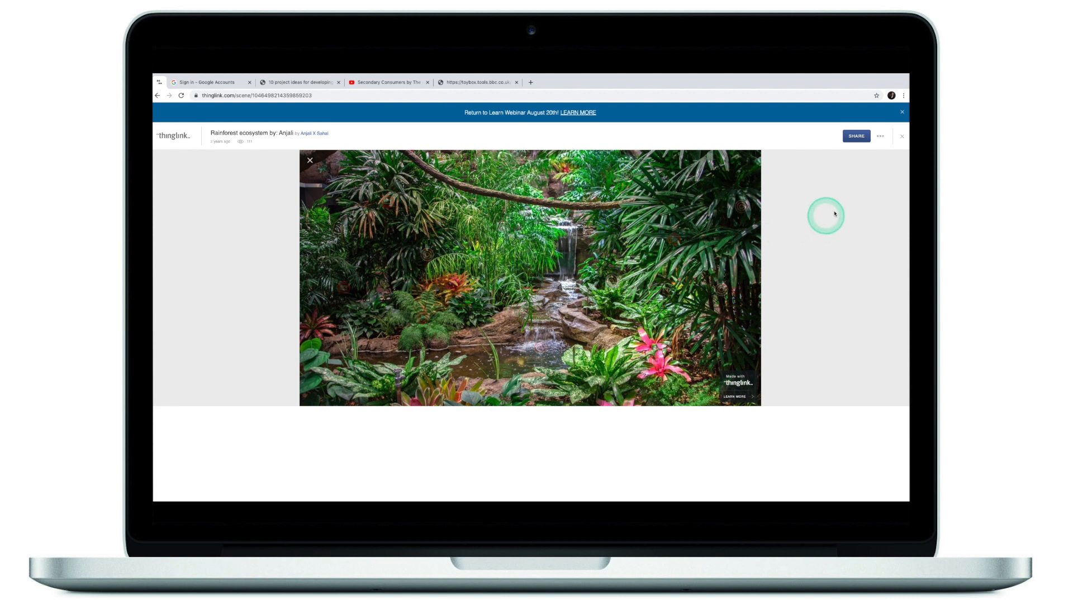
left_click(880, 137)
left_click(848, 152)
left_click(550, 189)
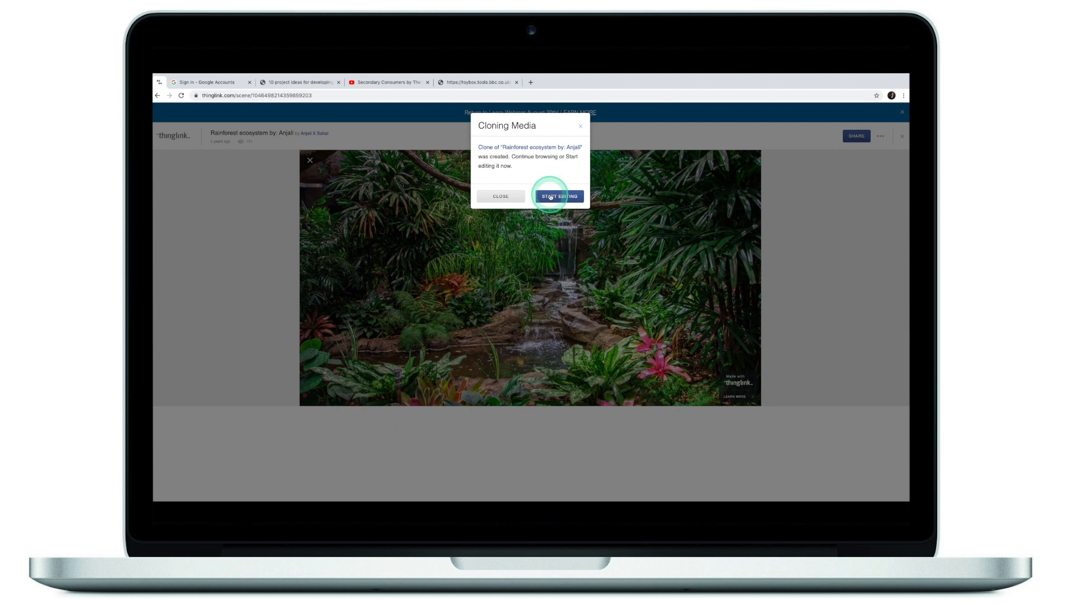
left_click(551, 196)
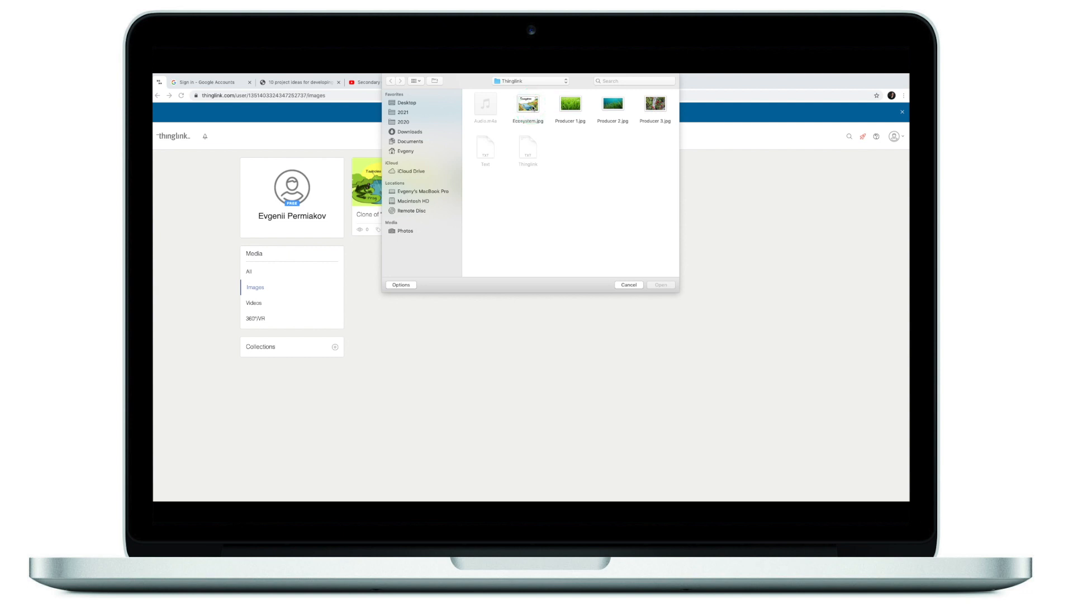
Upload Ecosystem.jpg from the Thinglink folder as a new image to edit.
left_click(534, 108)
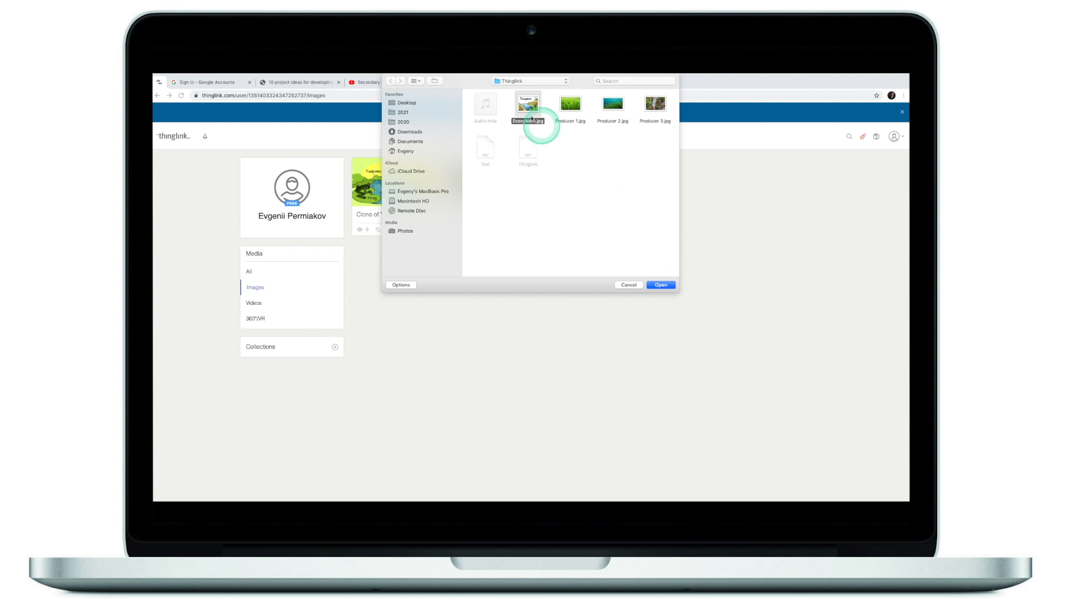
left_click(663, 286)
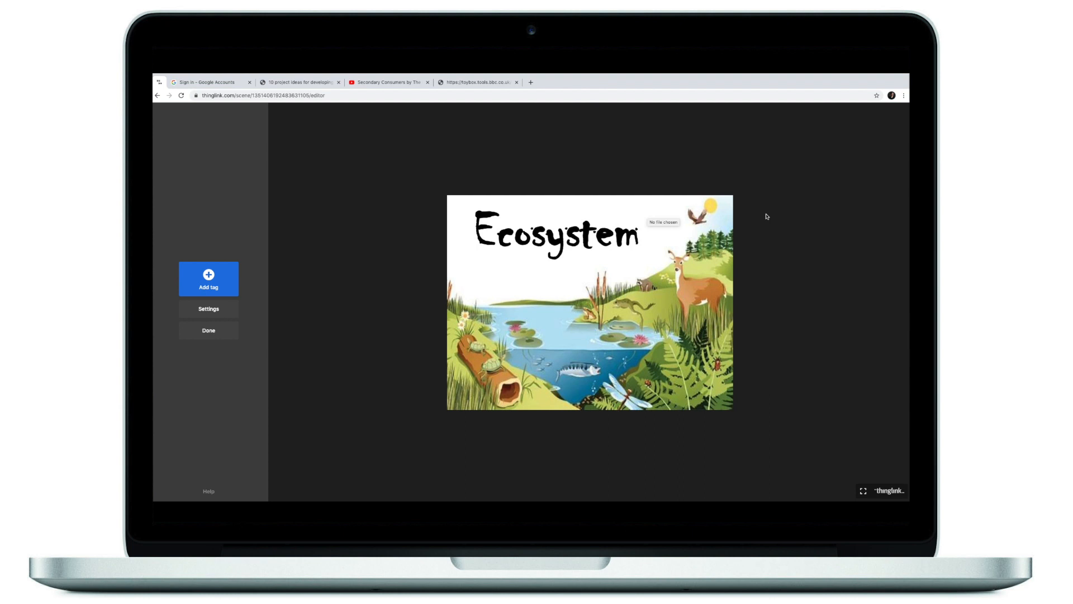
Add a text and media tag on the ferns in the foreground of the Ecosystem image.
left_click(213, 275)
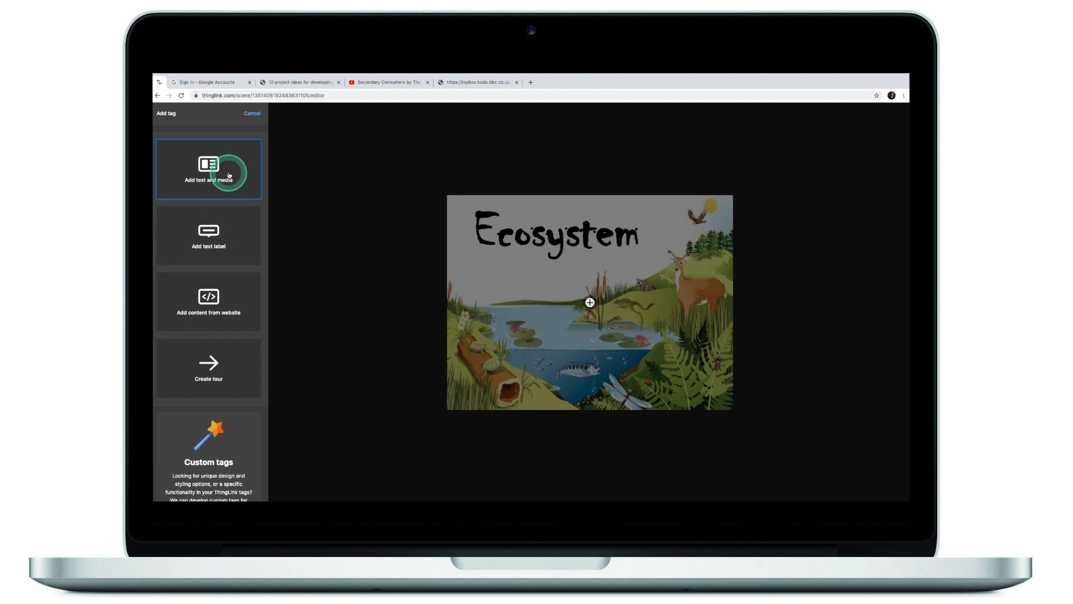
left_click(212, 244)
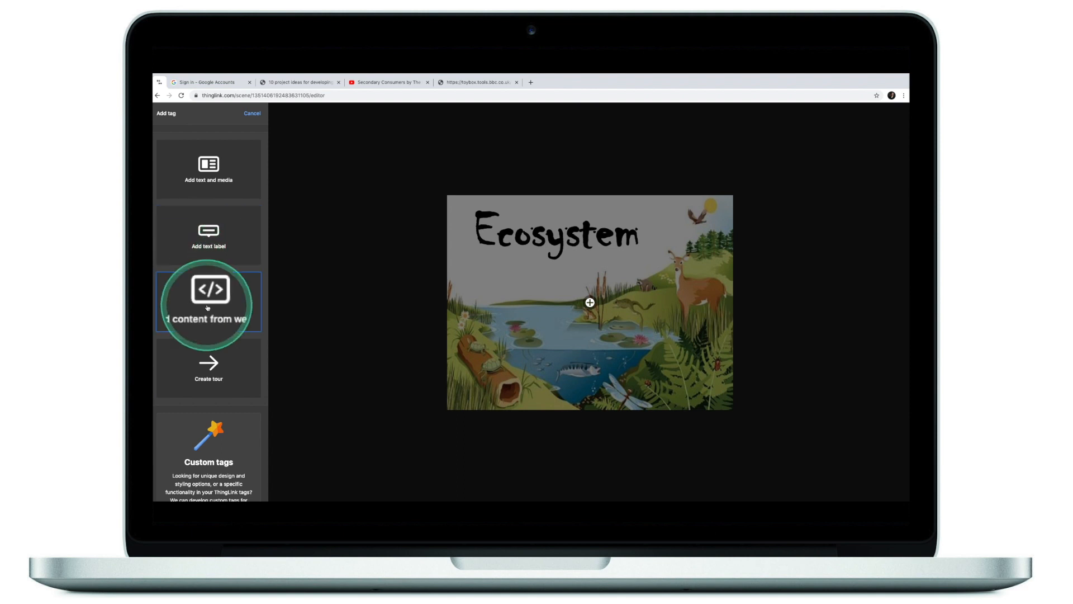
left_click(211, 360)
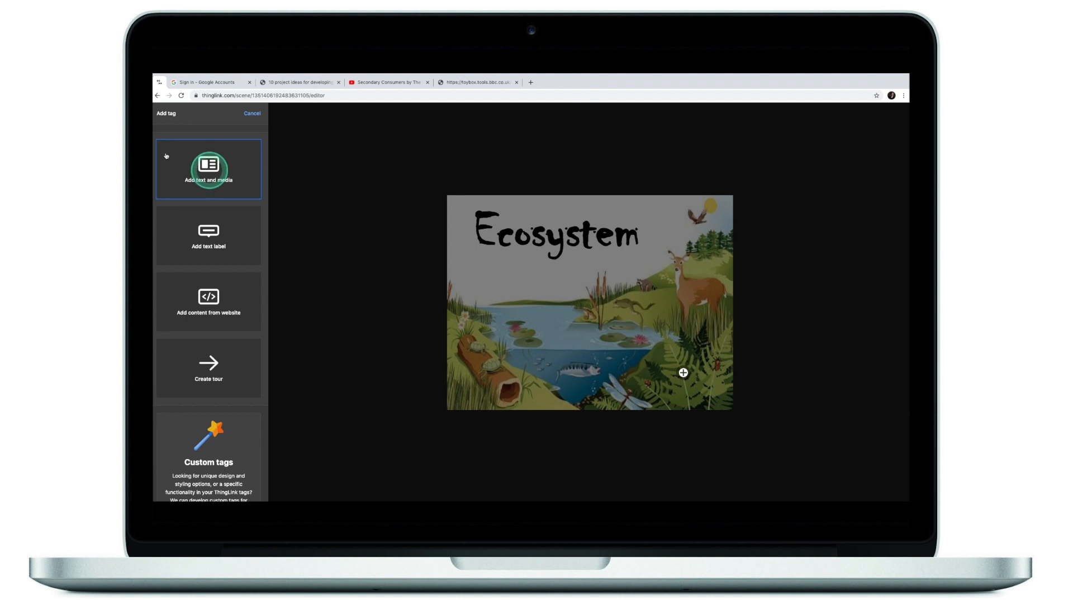
left_click(216, 168)
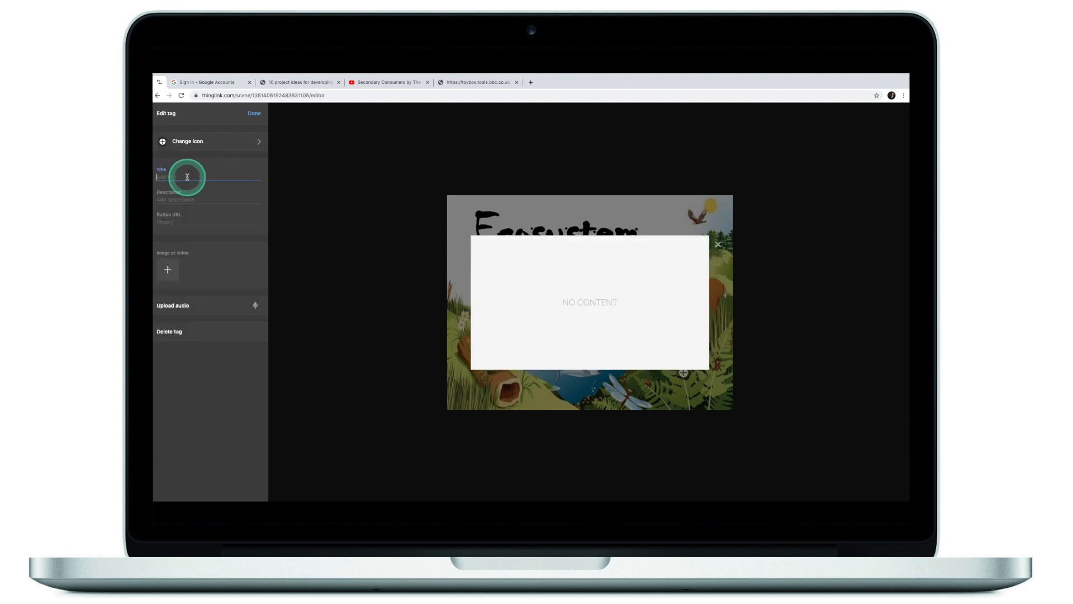
Title the fern tag "Producer" and fill its description with the producers paragraph copied from the text document.
left_click(160, 175)
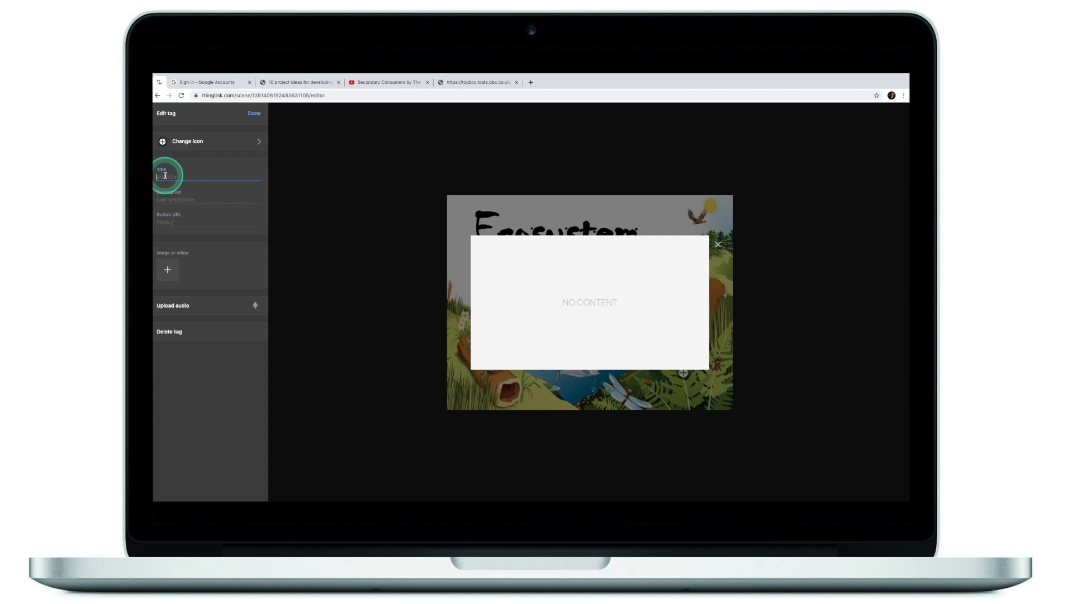
type("Producer")
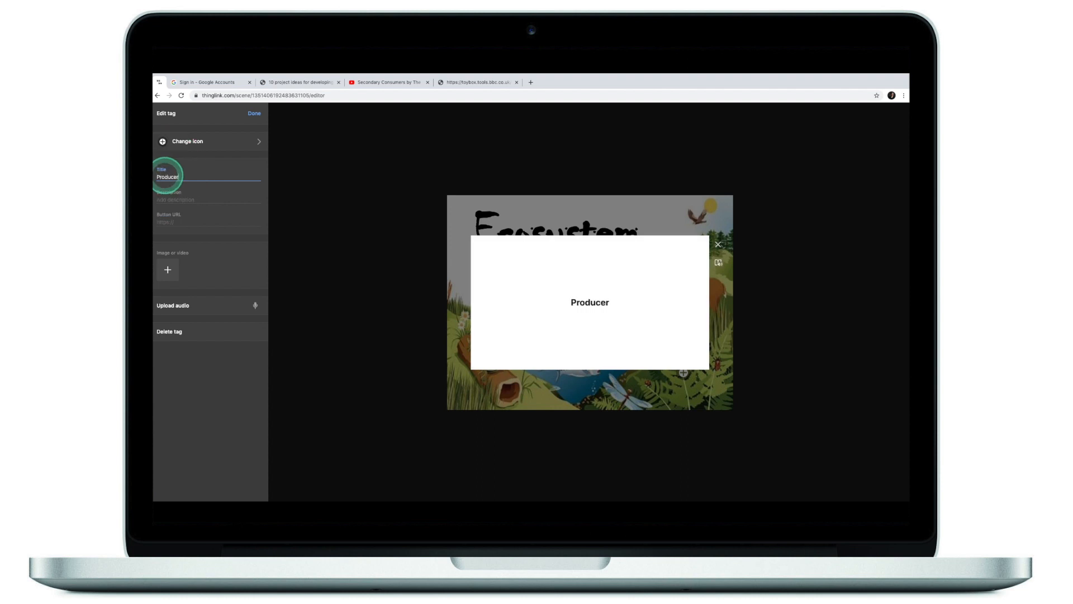
key("ctrl+Up")
left_click(645, 105)
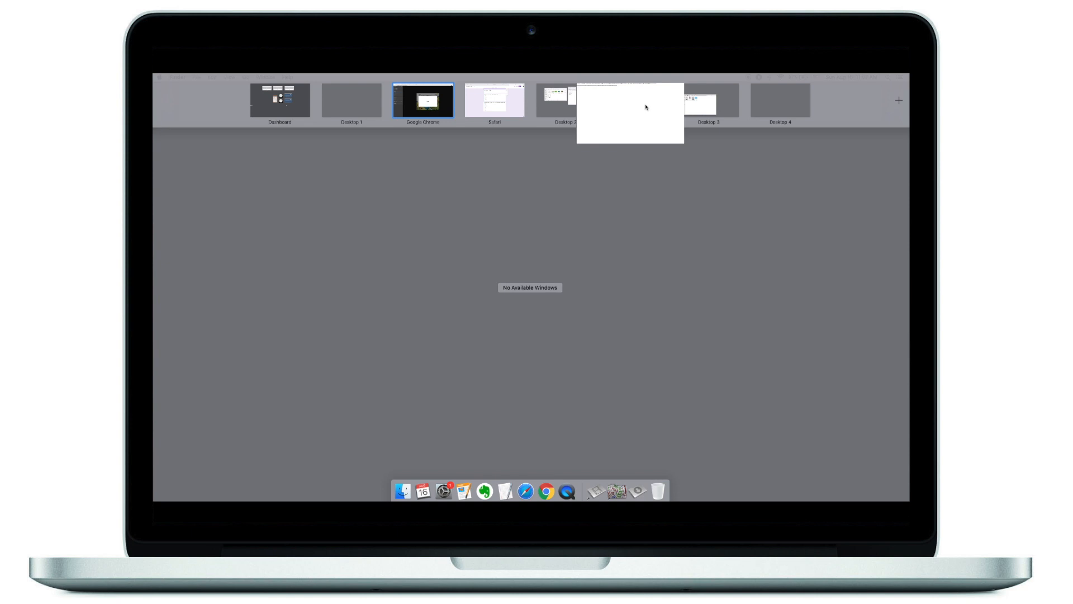
left_click(729, 79)
left_click_drag(721, 78, 178, 79)
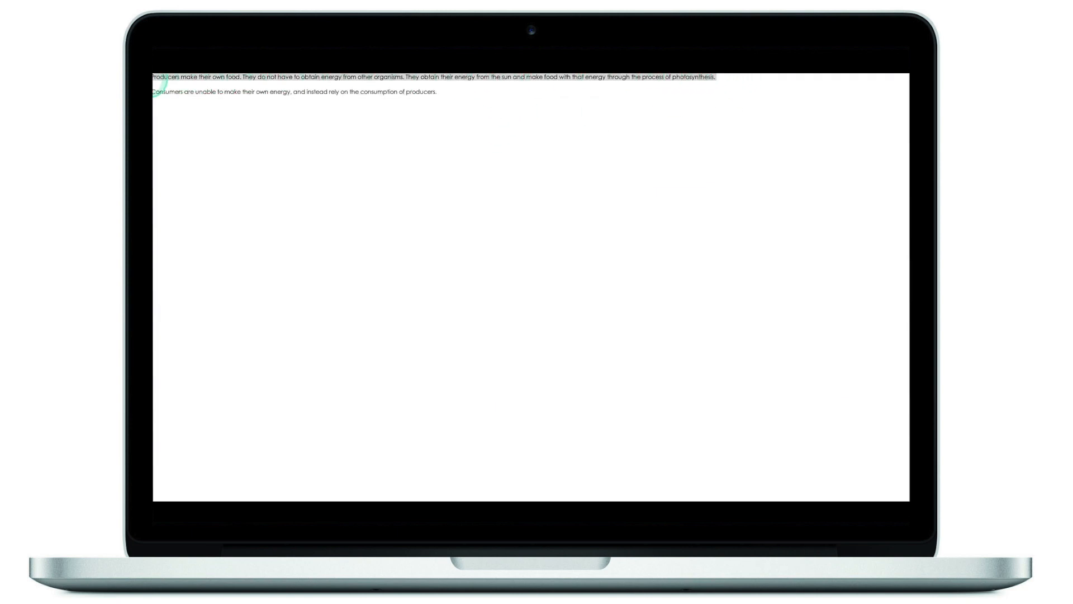
key("ctrl+Left")
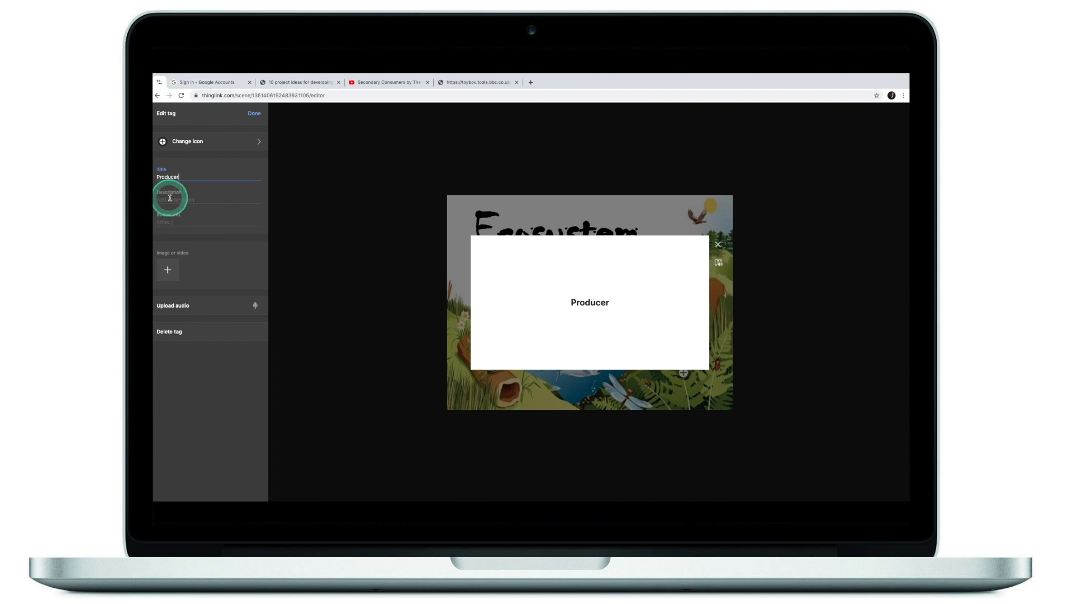
type("Producers make their own food. They do not have to obtain energy from other organisms. They obtain their energy from the sun and make food with that energy through the process of photosynthesis.")
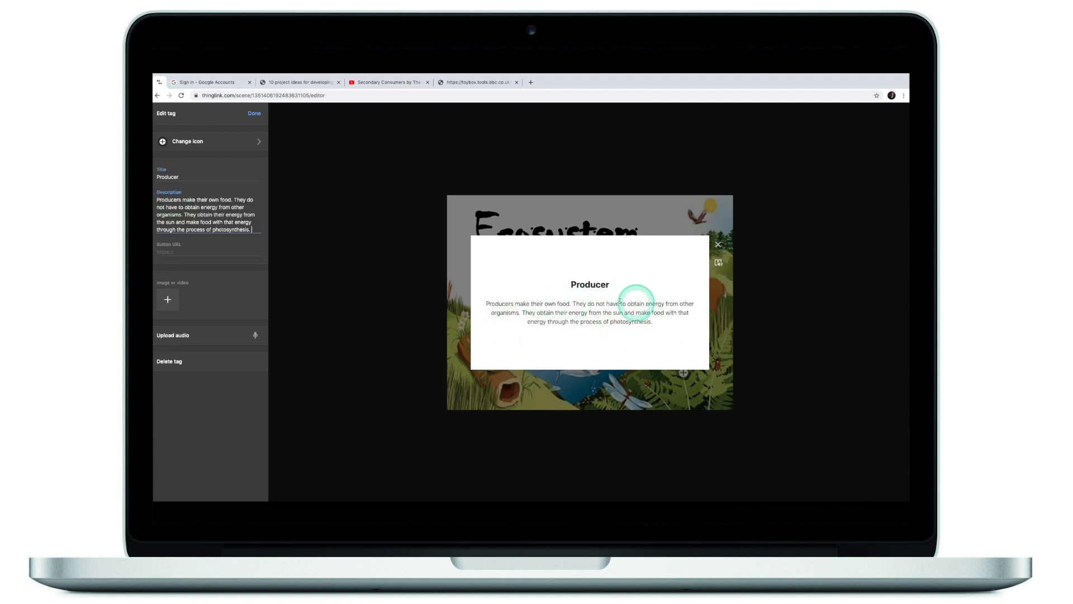
Link the tag's button to the sciencing.com article on the role of producers and label it "Click here for more info".
left_click(174, 251)
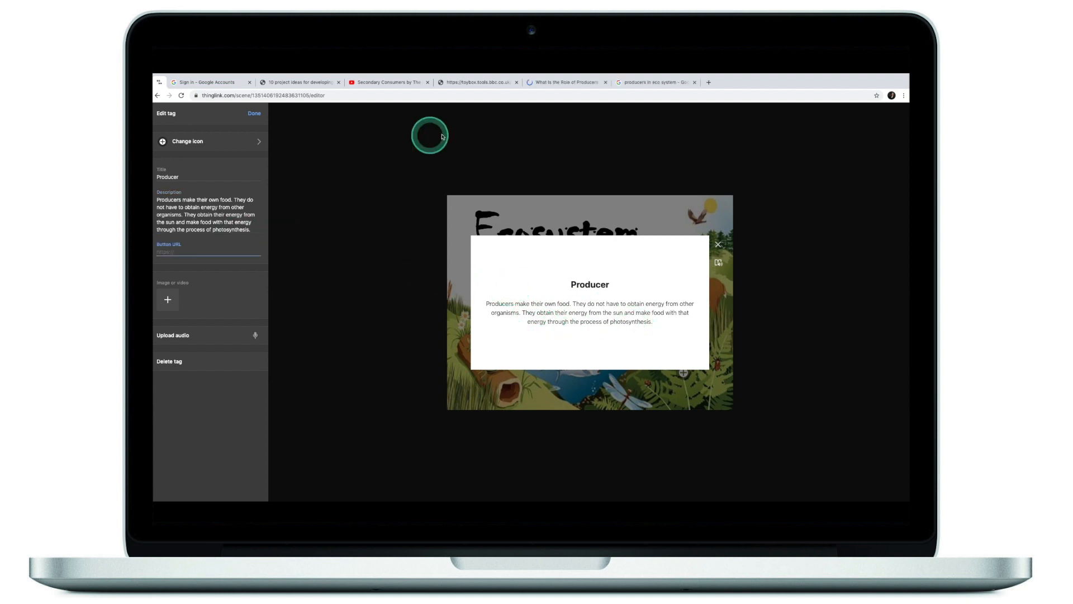
left_click(561, 85)
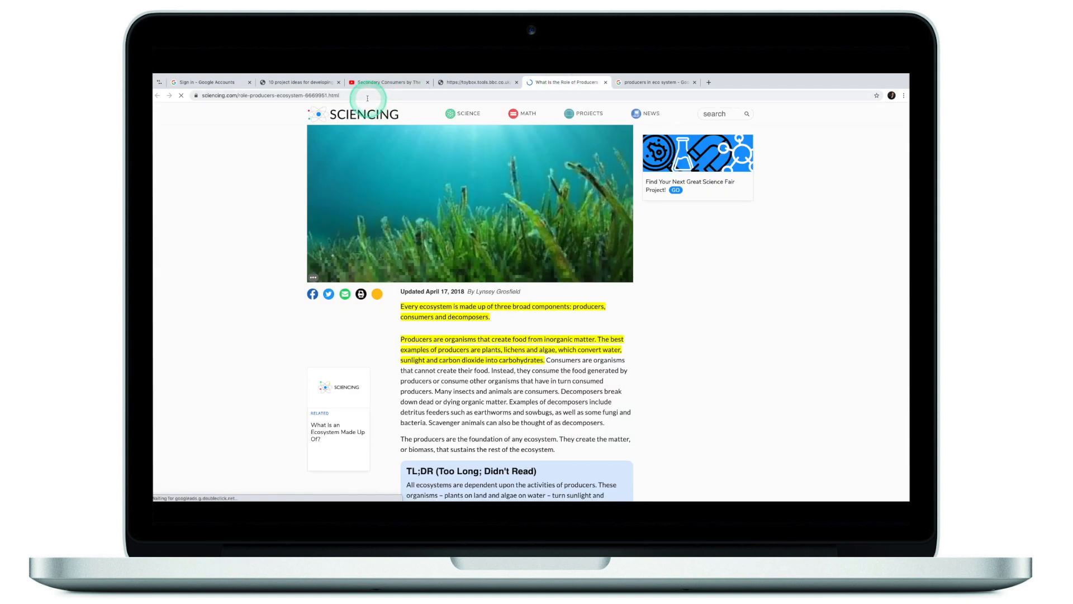
left_click(261, 96)
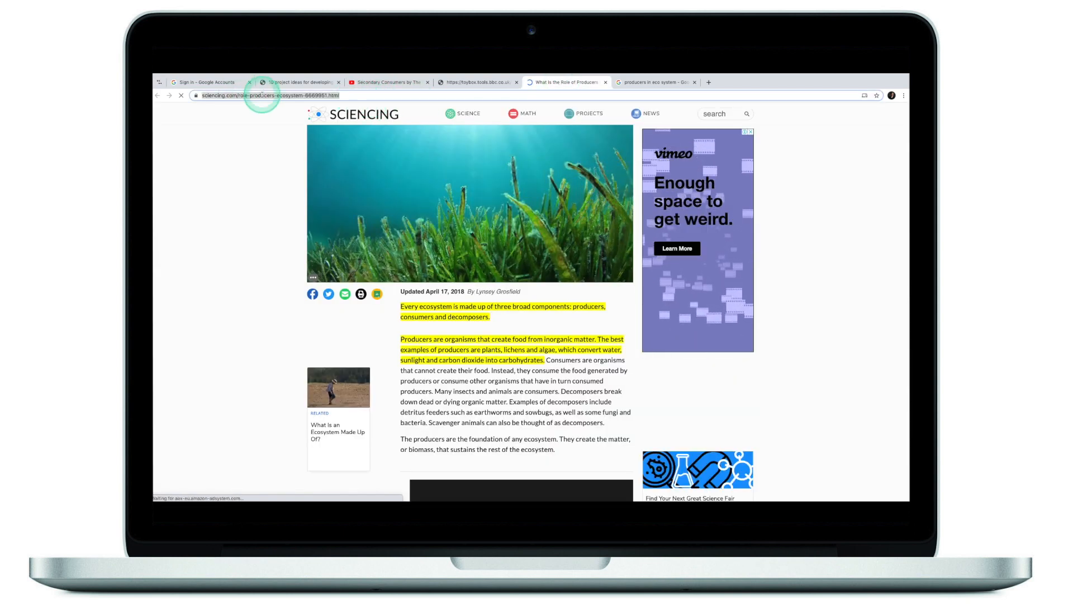
left_click(161, 85)
left_click(172, 254)
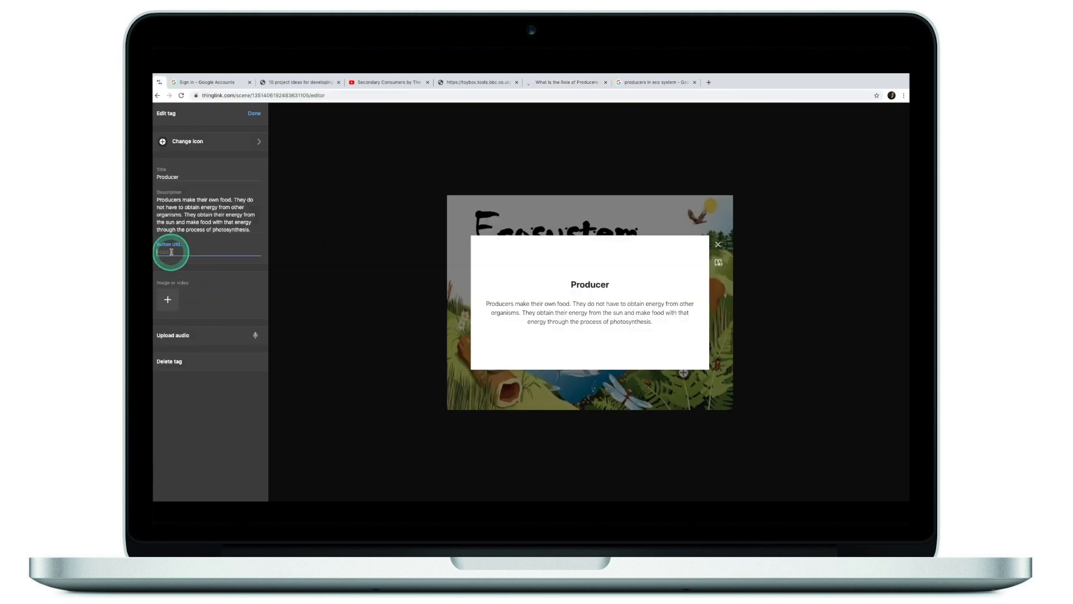
key("ctrl+v")
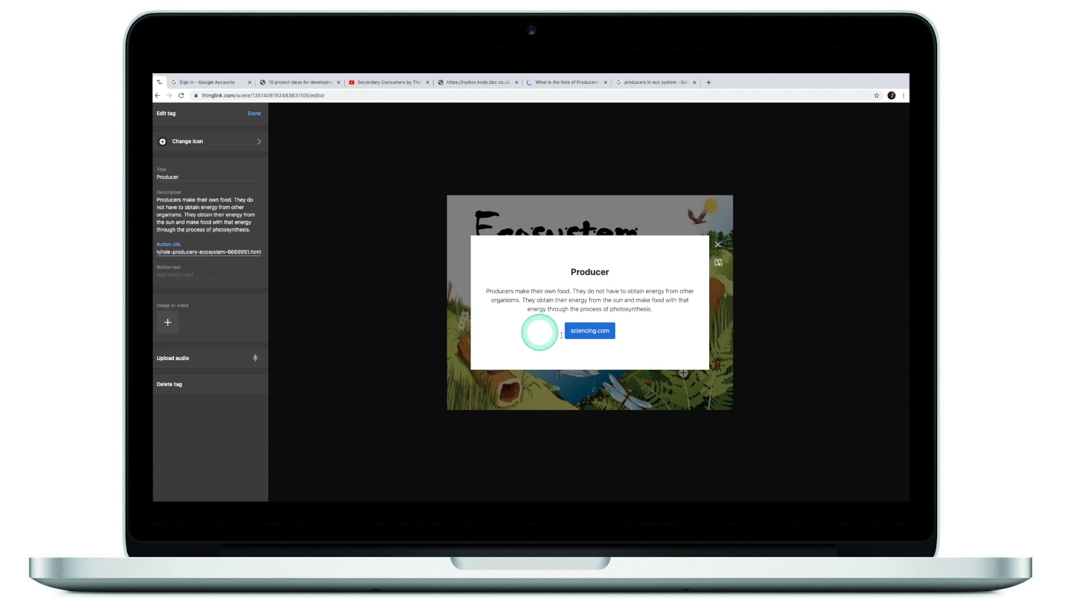
left_click(174, 274)
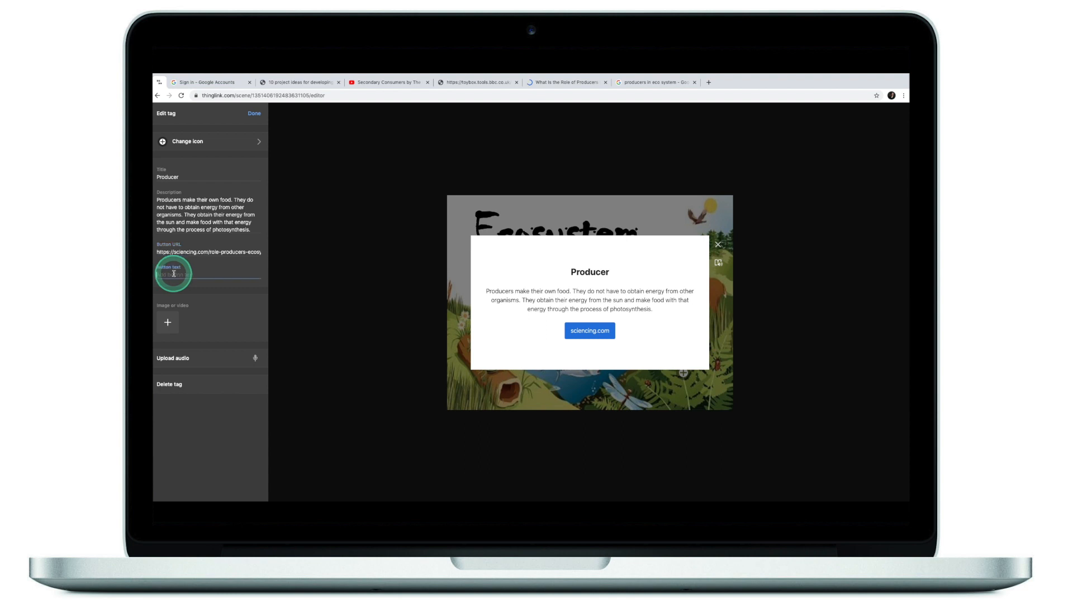
type("Click here for more info")
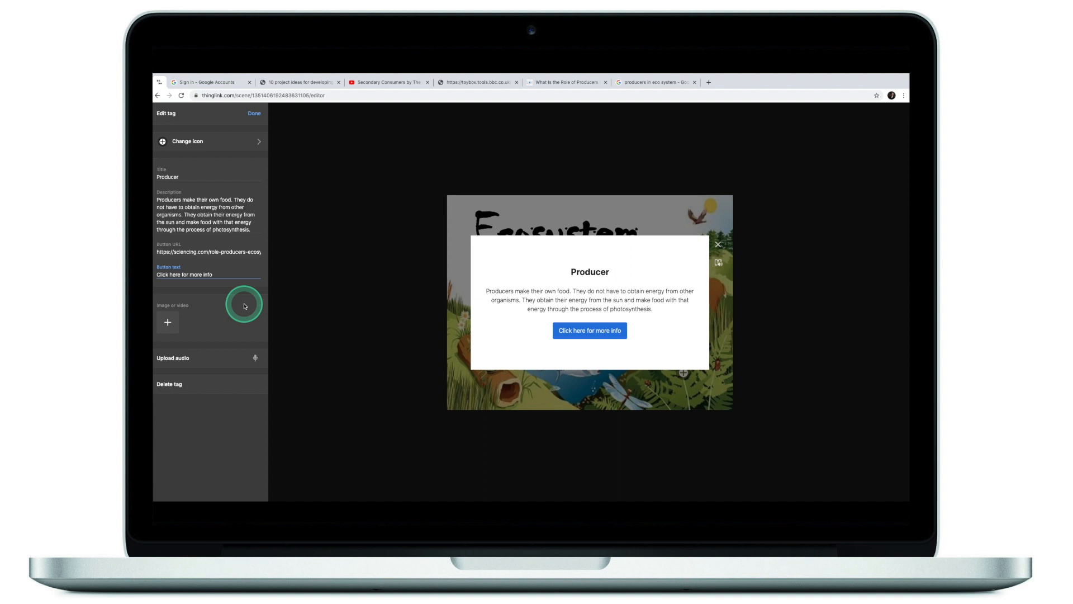
Add the images Producer 1.jpg, Producer 2.jpg and Producer 3.jpg to the Producer tag and browse them in the preview.
left_click(168, 323)
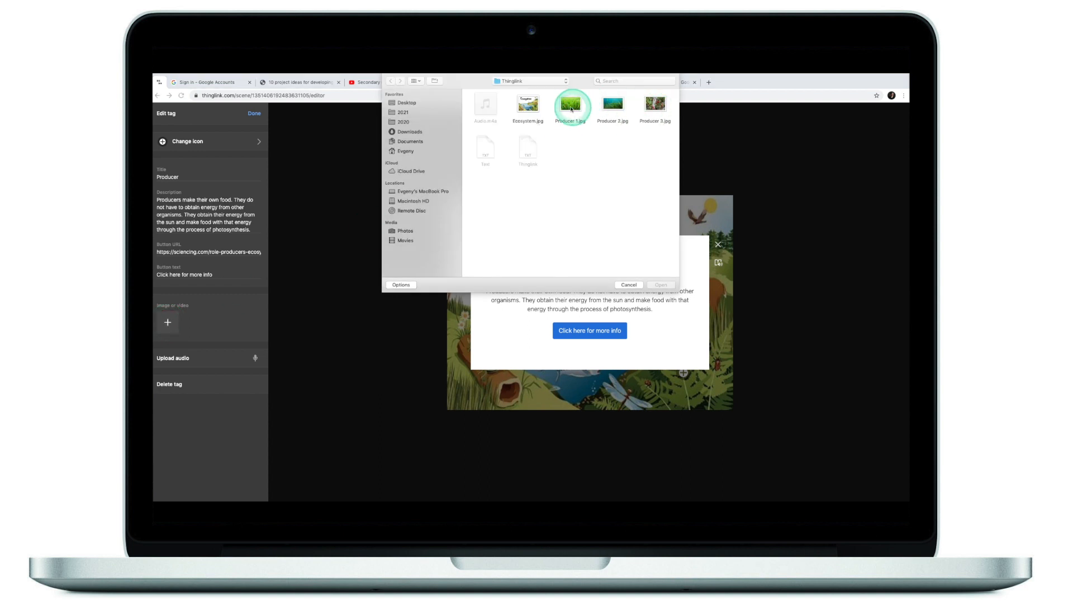
left_click(571, 108)
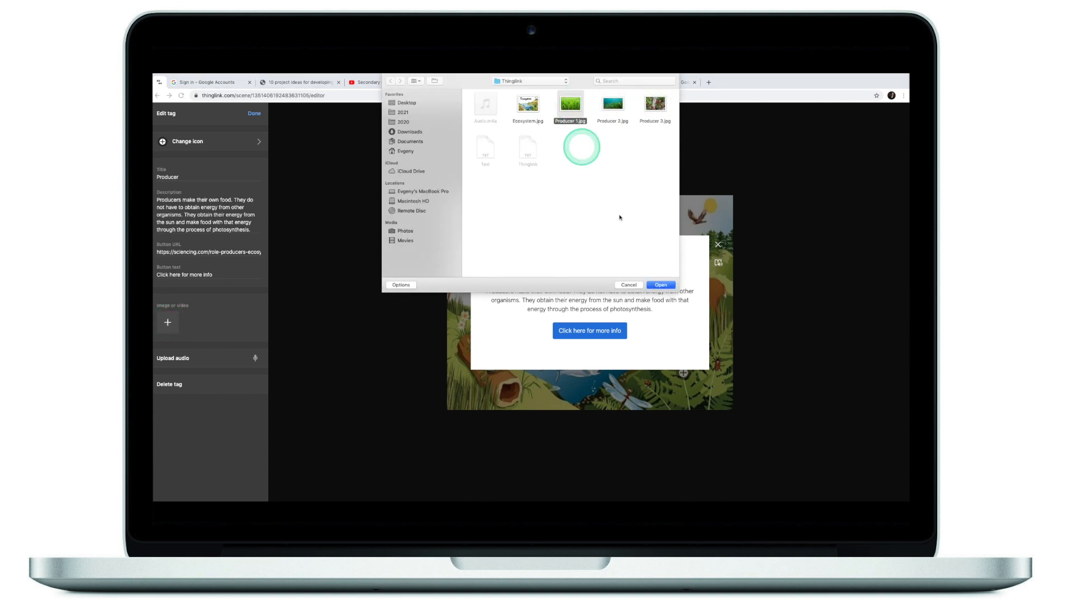
left_click(661, 284)
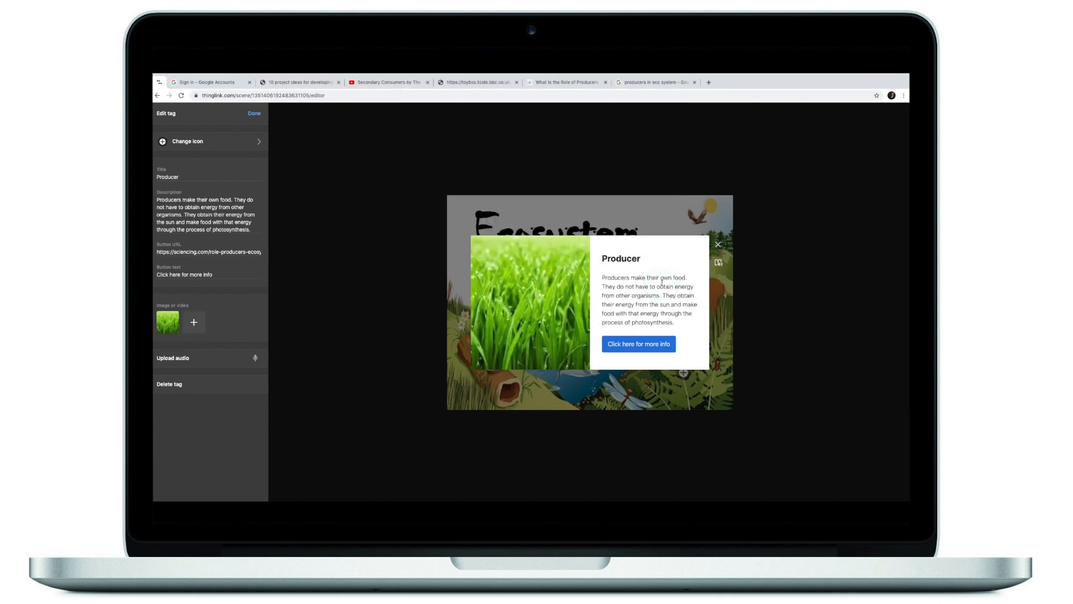
left_click(194, 322)
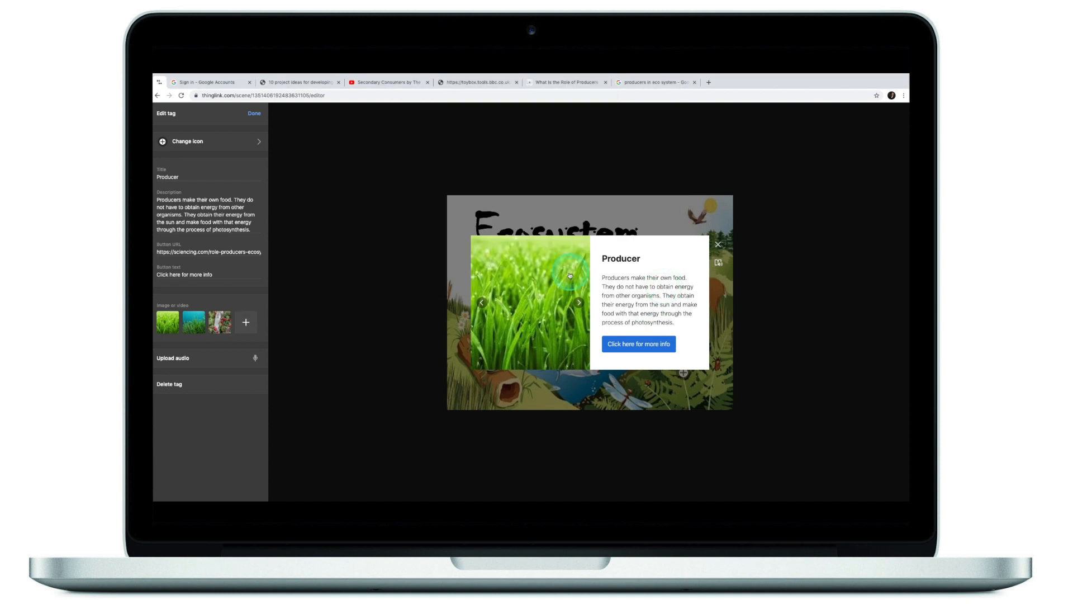
left_click(580, 303)
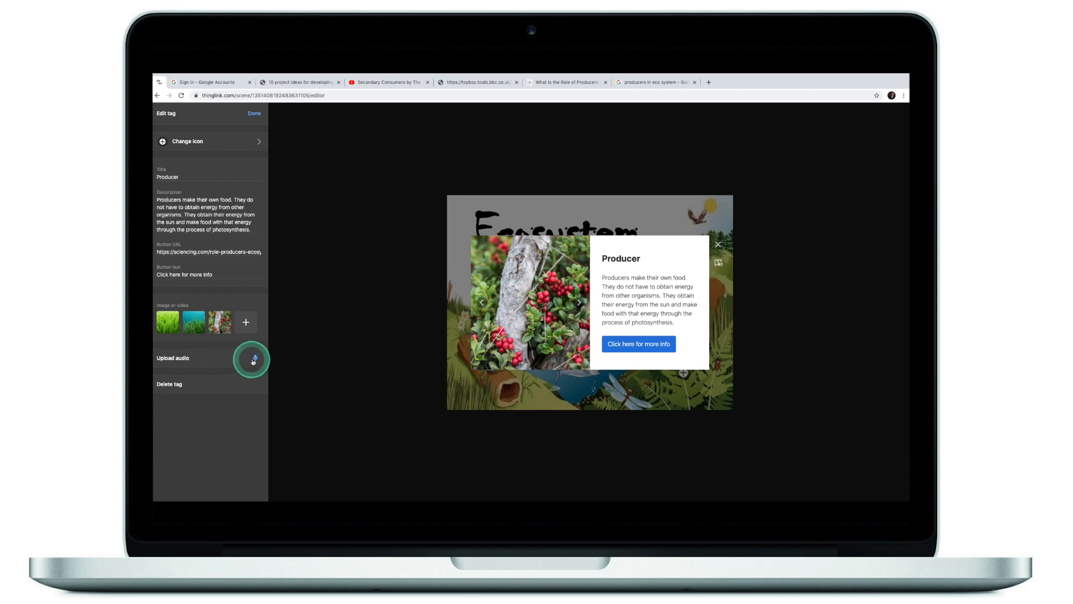
Upload the audio file from the Thinglink folder to the Producer tag.
left_click(255, 361)
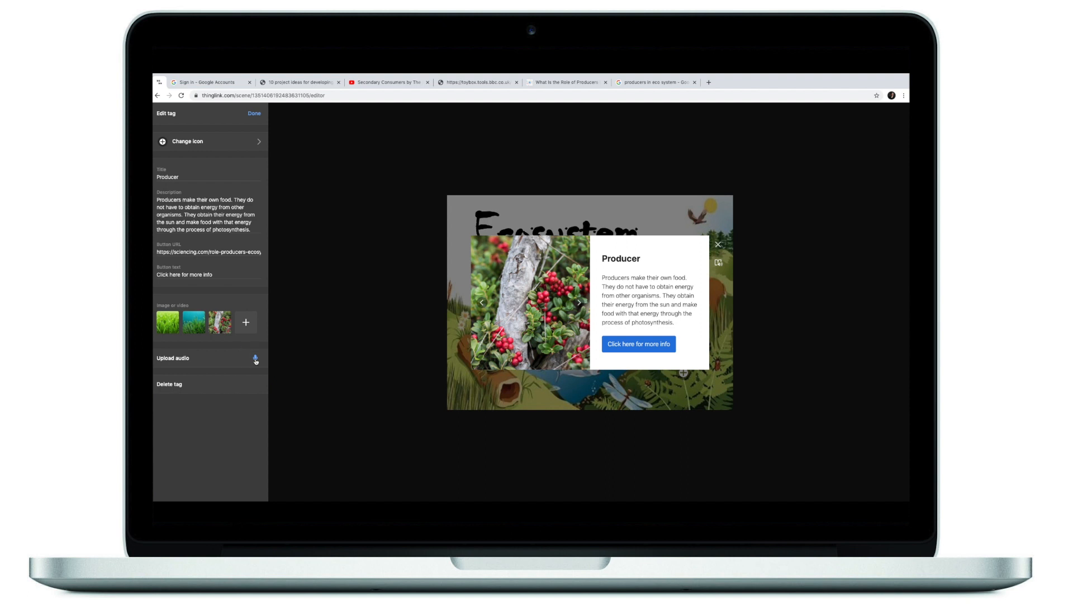
left_click(182, 360)
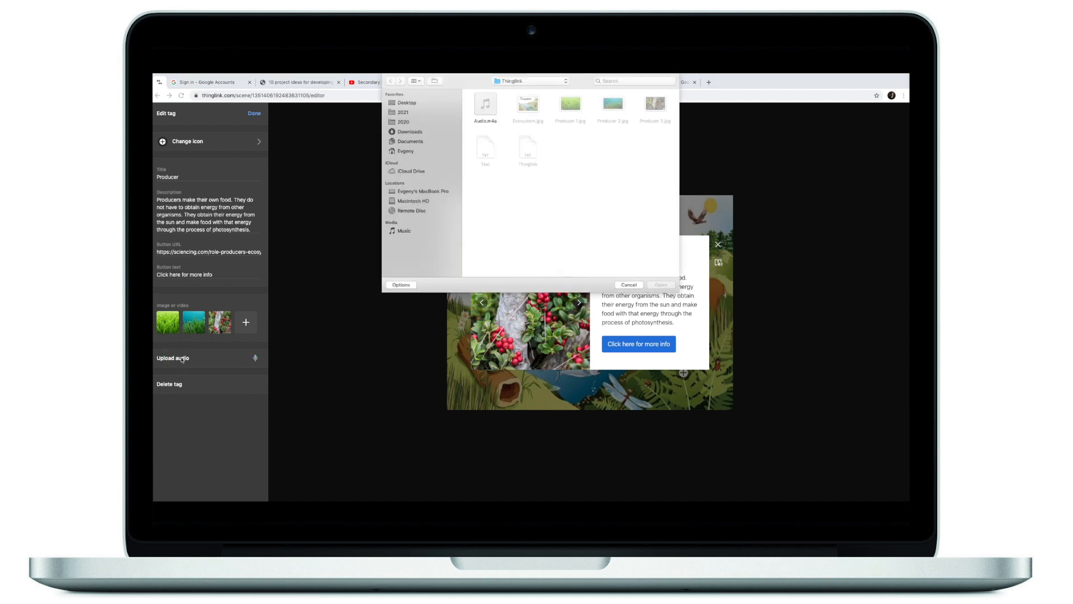
left_click(490, 114)
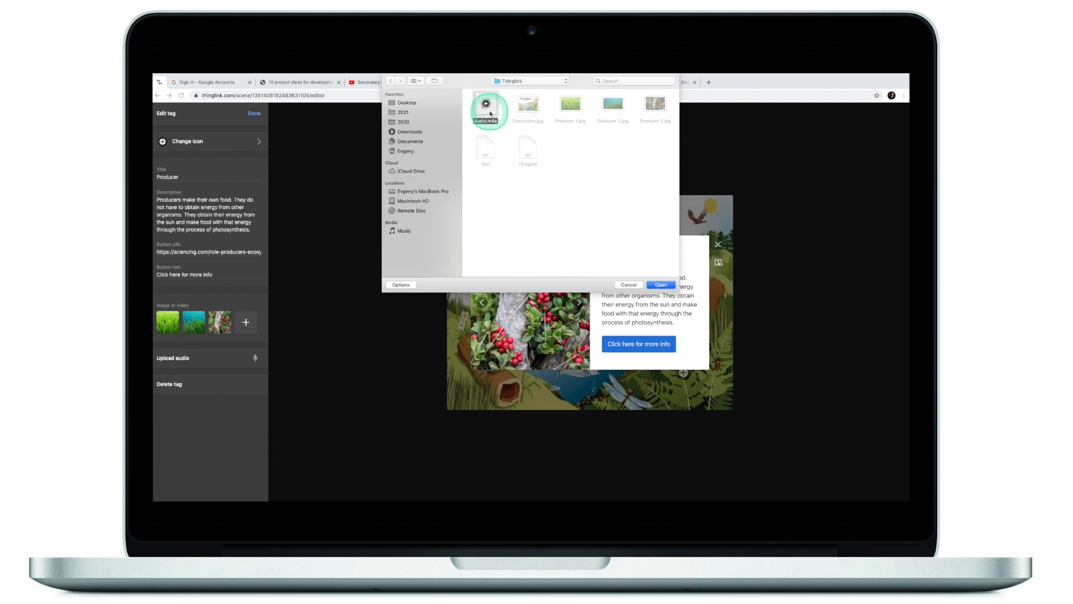
left_click(661, 285)
left_click(175, 180)
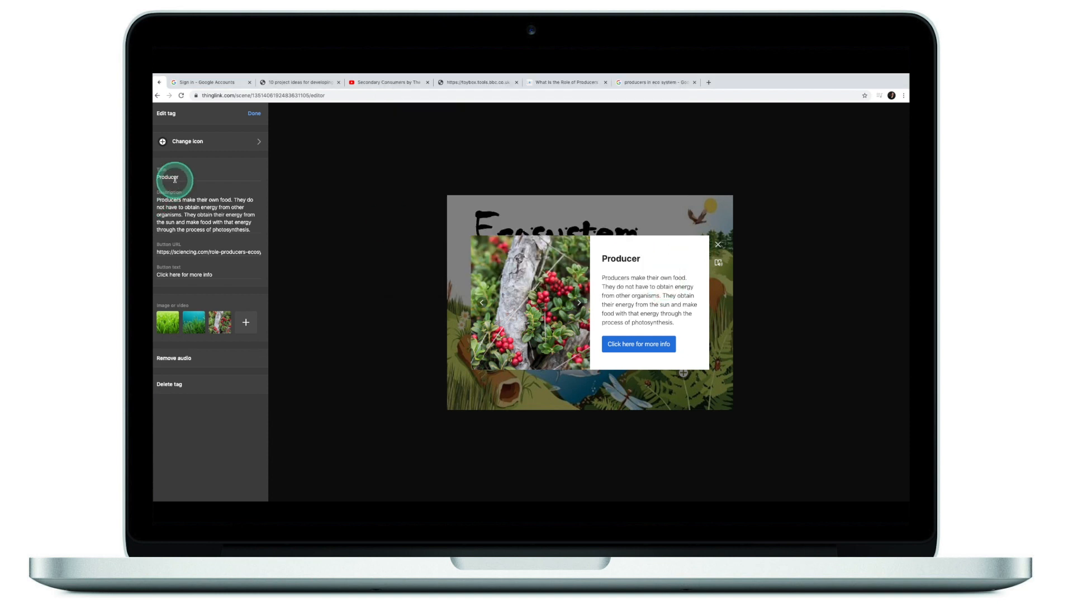
left_click(175, 177)
left_click(175, 200)
left_click(181, 246)
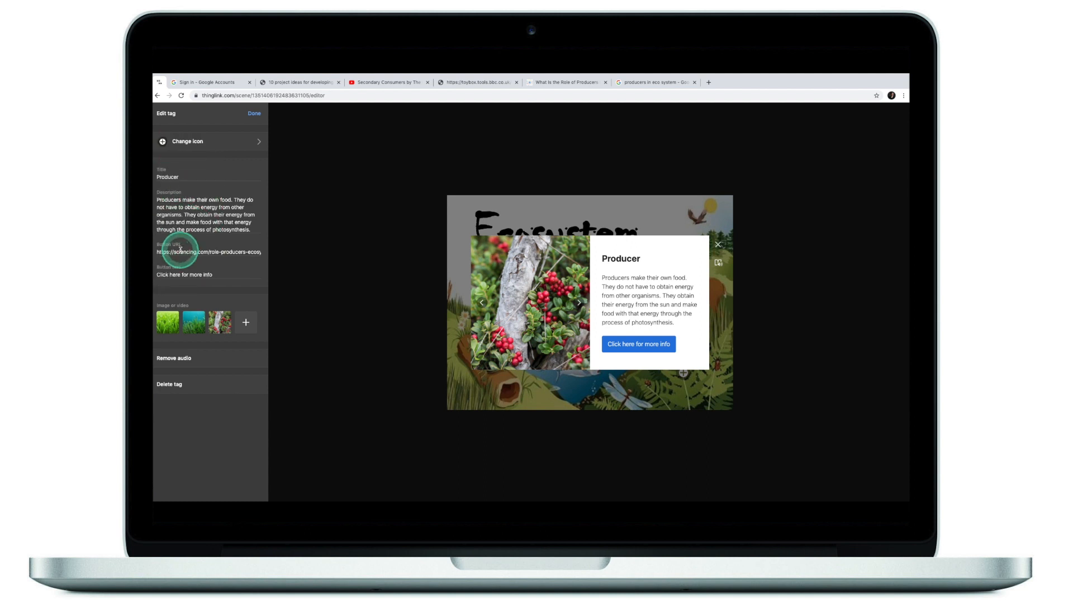
left_click(180, 275)
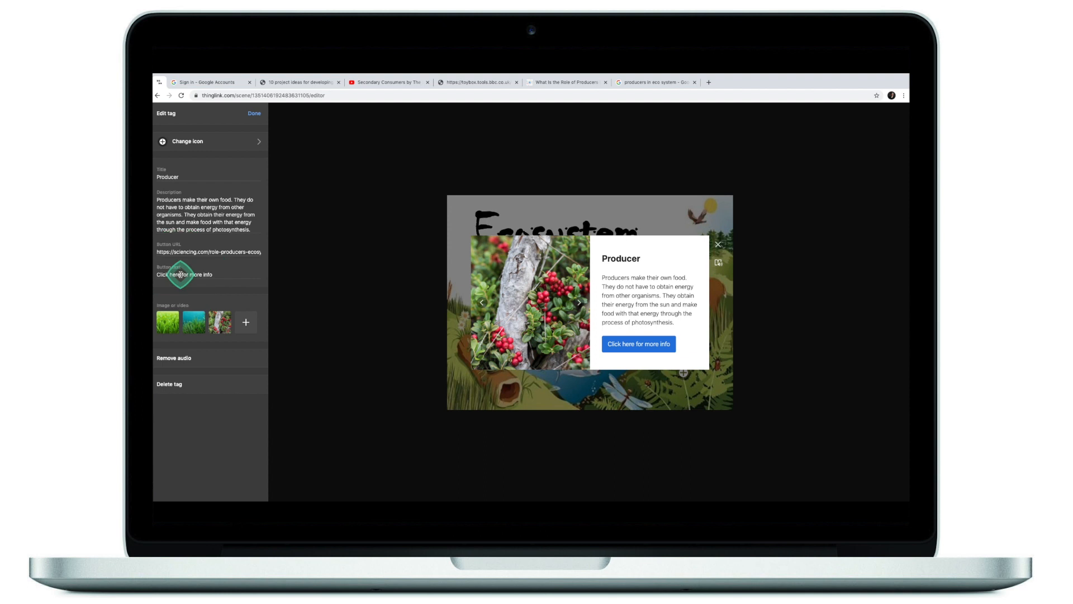
left_click(168, 322)
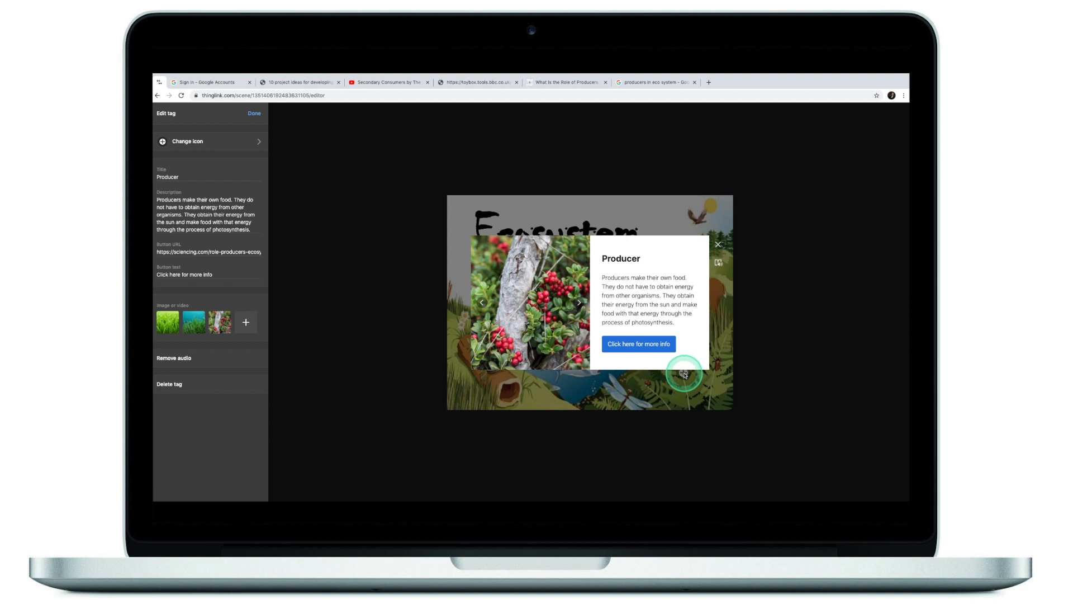
Change the Producer tag's icon to the green number 1 and finish editing the tag.
left_click(249, 138)
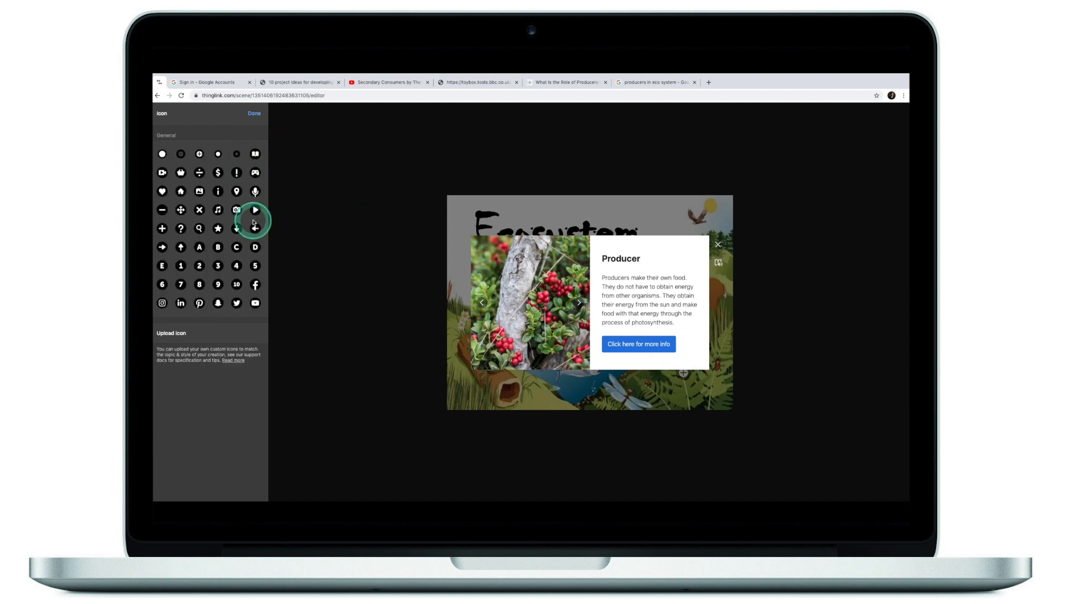
left_click(180, 265)
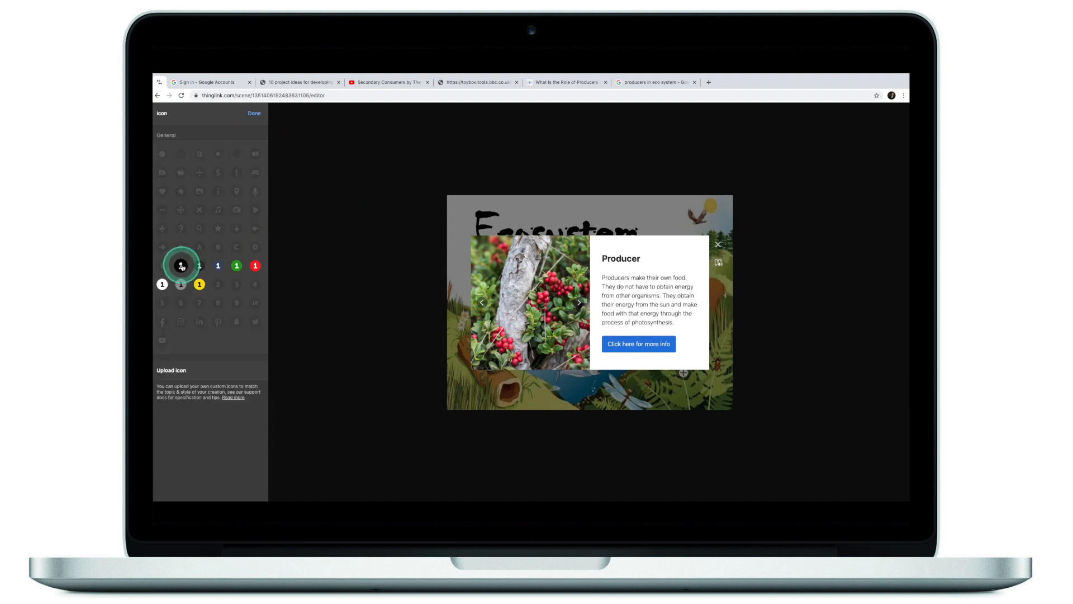
left_click(237, 266)
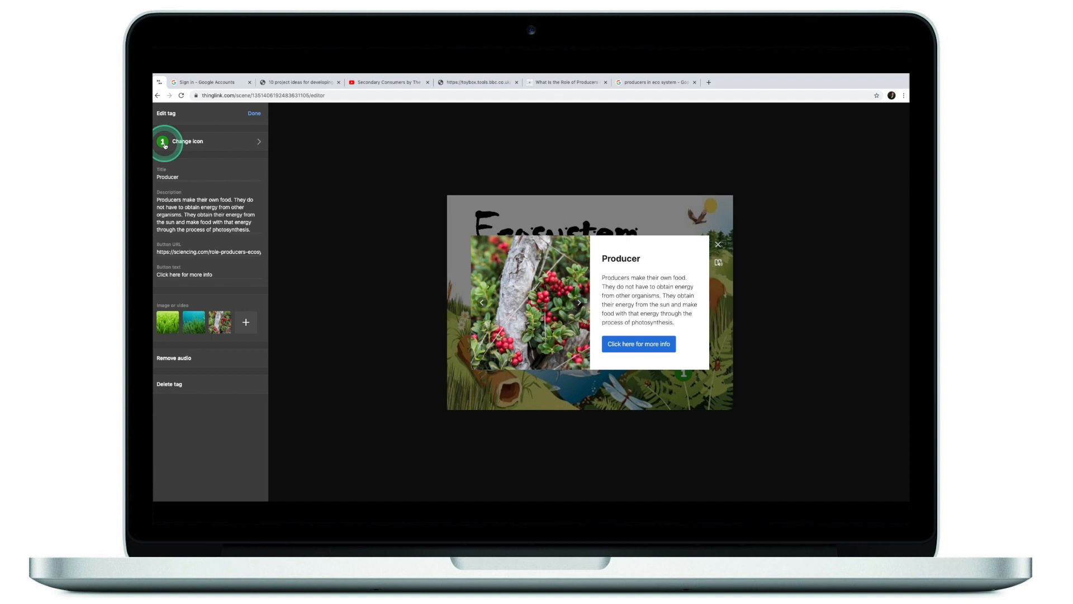
left_click(255, 113)
left_click(655, 324)
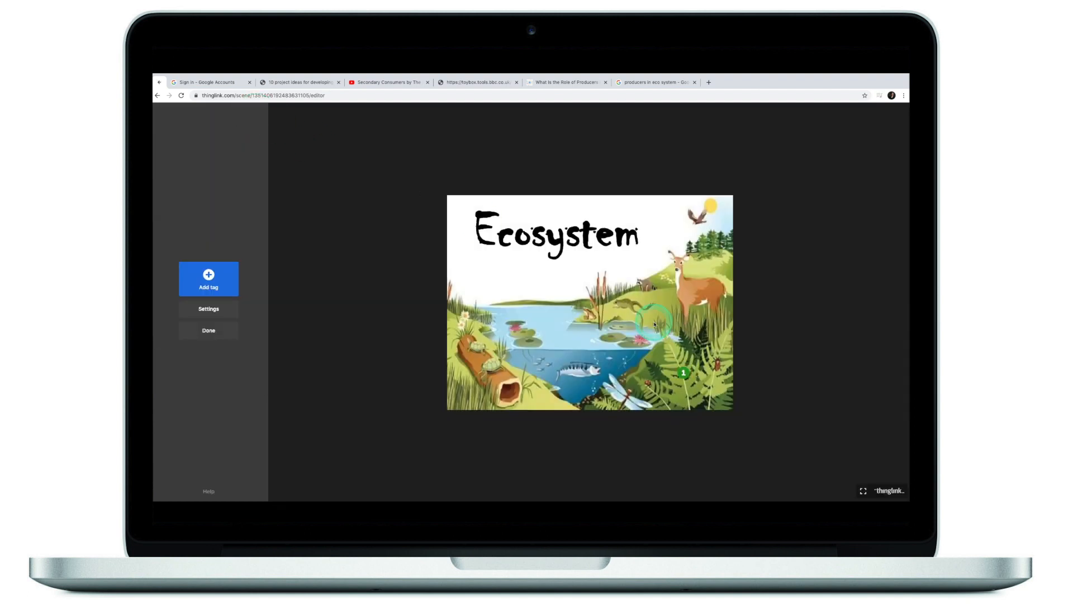
Add a text label tag and place it on the fish in the pond.
left_click(210, 282)
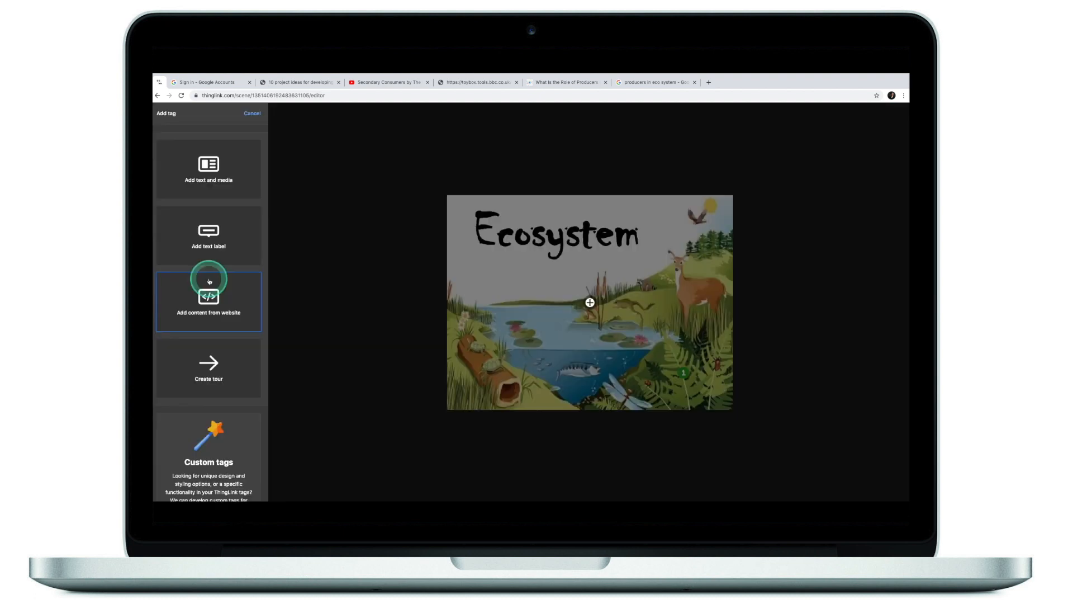
left_click(224, 232)
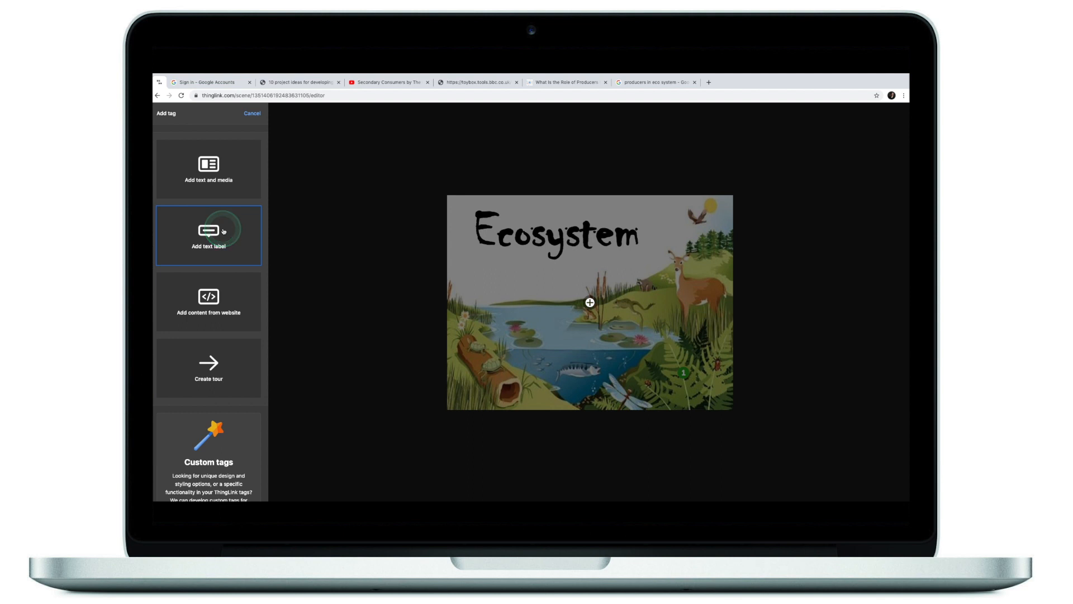
left_click(224, 231)
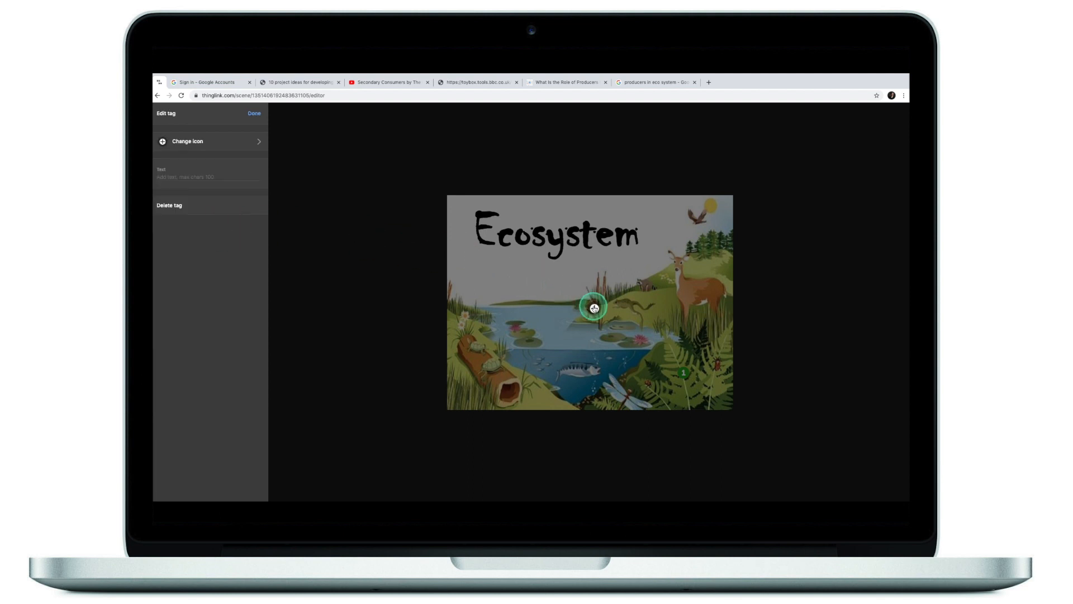
left_click_drag(591, 321, 579, 364)
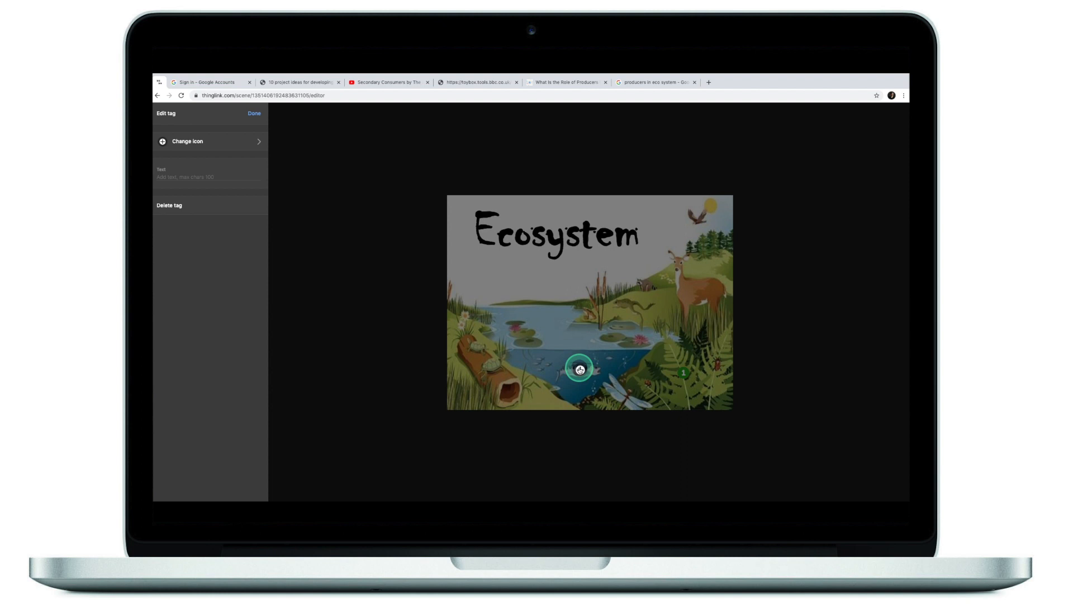
Copy into the fish tag from the text document: "Consumers are unable to make their own energy, and instead rely on the consumption of producers.".
left_click(253, 174)
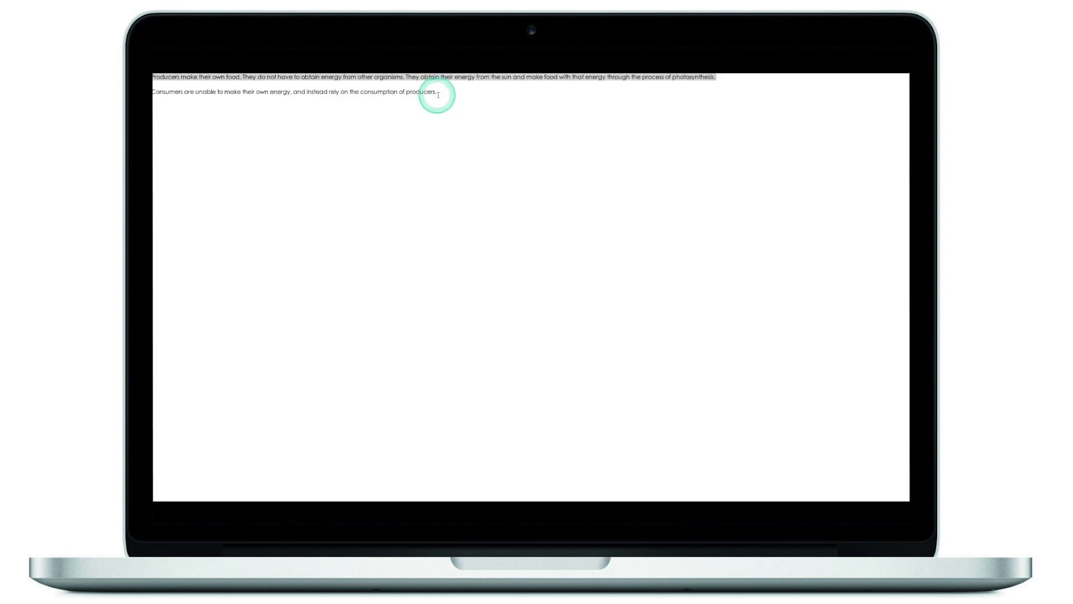
left_click_drag(436, 93, 168, 92)
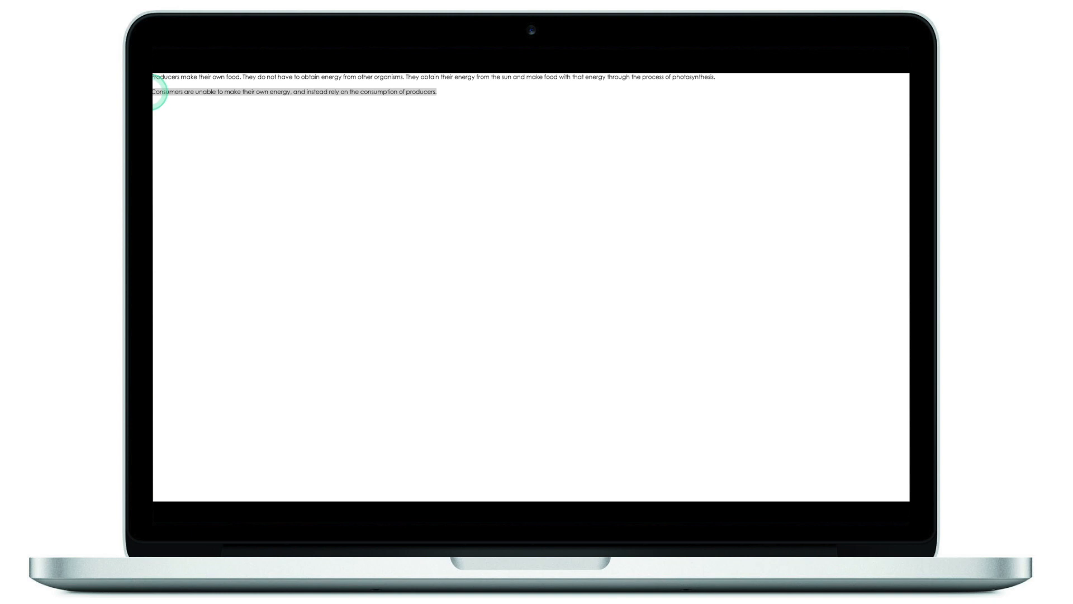
key("ctrl+Left")
left_click(202, 169)
type("Consumers are unable to make their own energy, and instead rely on the consumption of producers.")
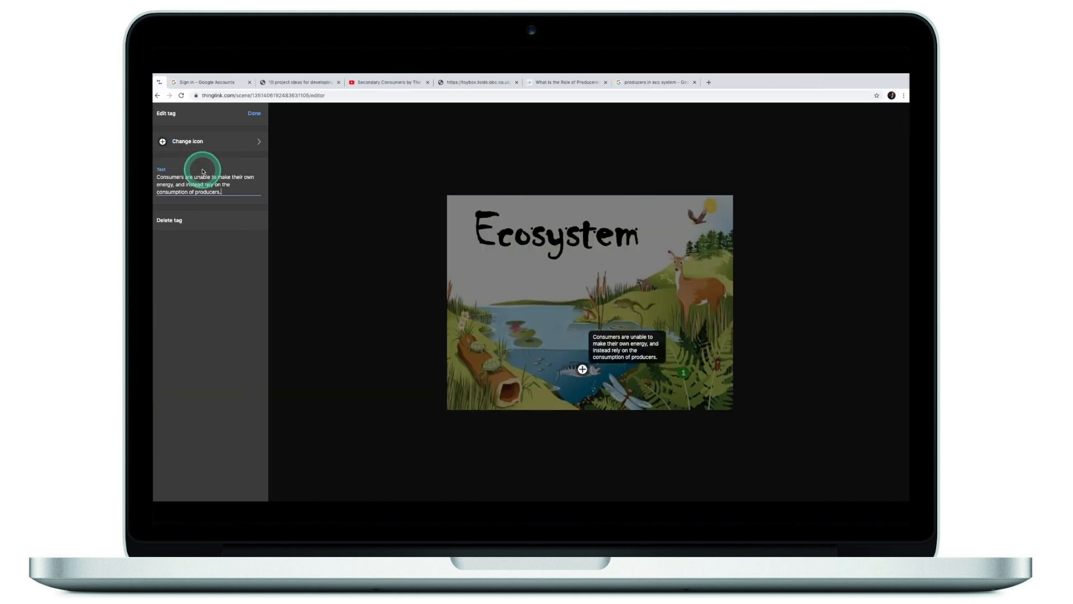
Change the fish tag's icon to the yellow number 2 and finish editing the tag.
left_click(224, 142)
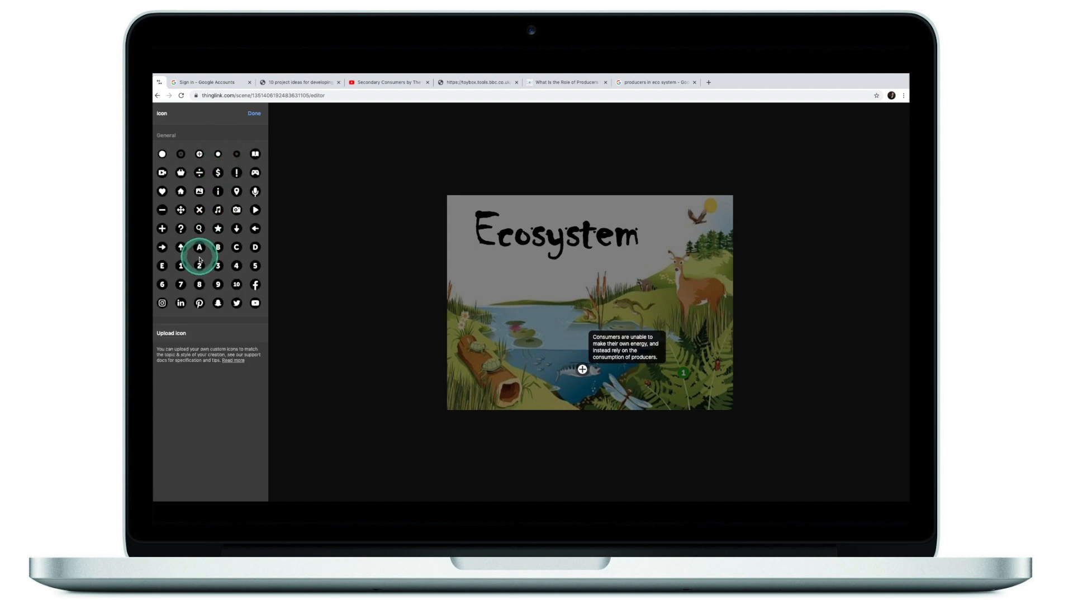
left_click(200, 266)
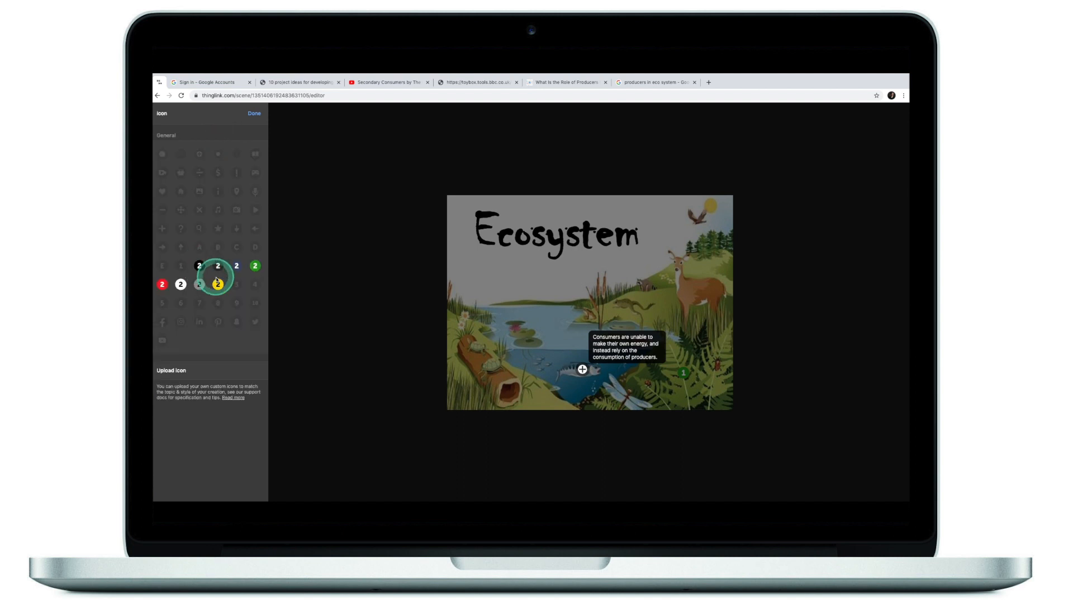
left_click(218, 284)
left_click(256, 115)
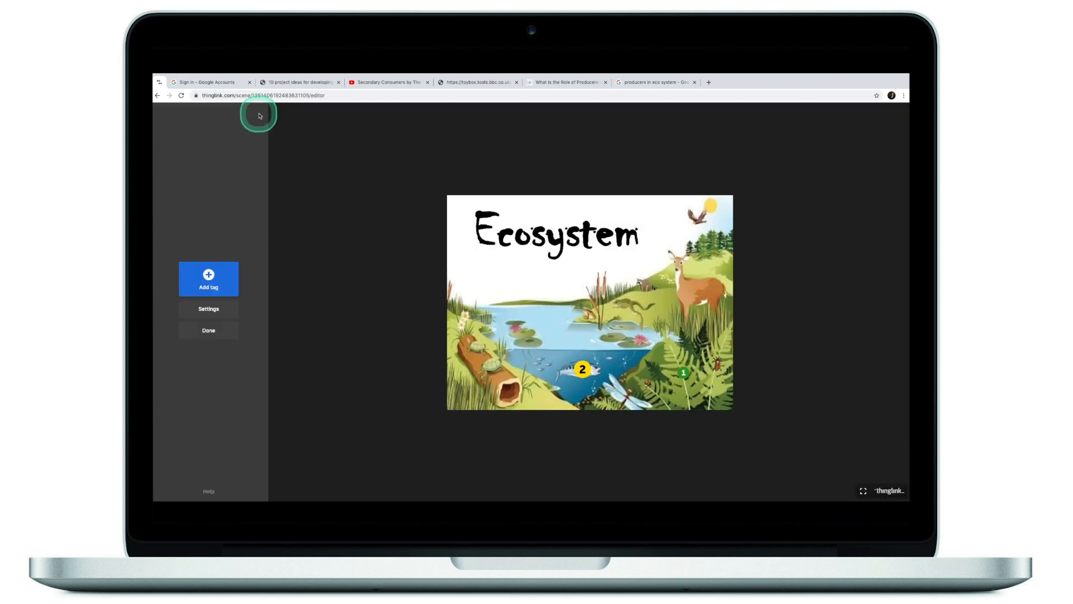
left_click(691, 290)
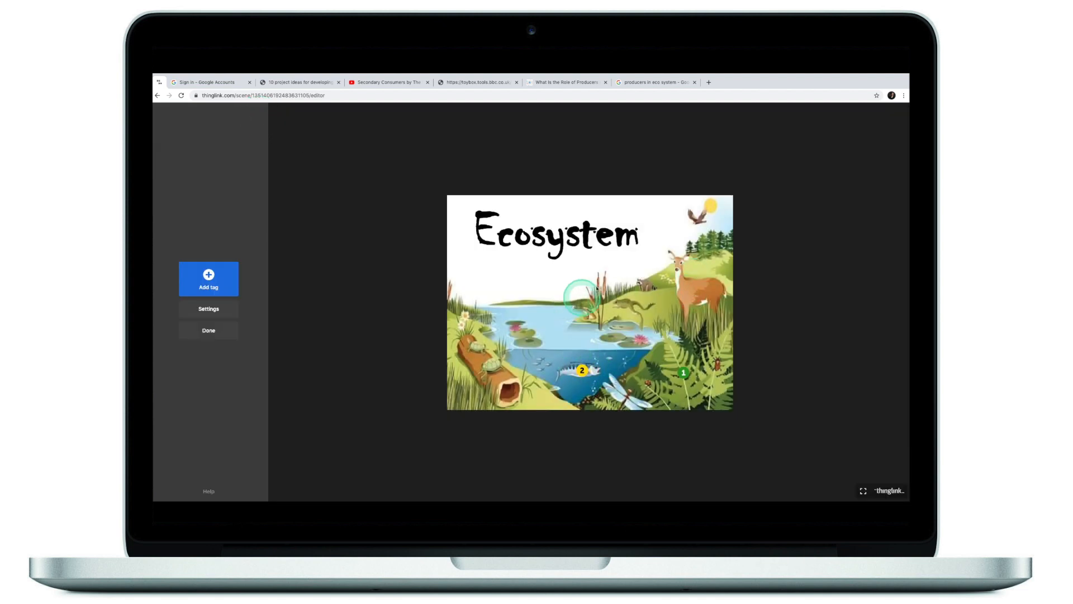
Add another text label tag reading "Consumers are unable to make their own energy, and instead rely on the consumption of producers.".
left_click(220, 284)
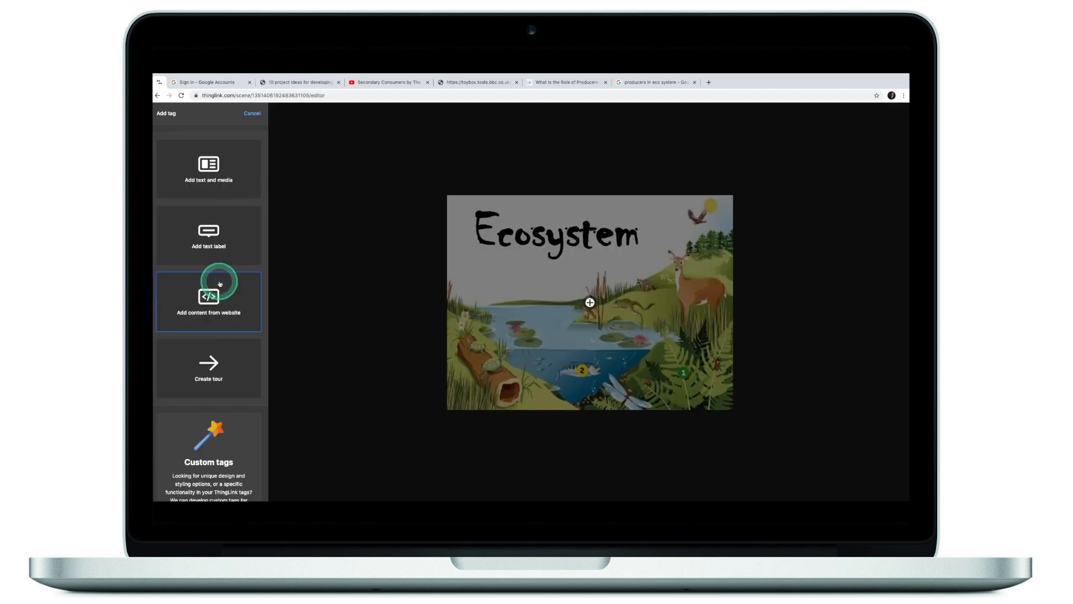
left_click(226, 244)
left_click(211, 179)
type("Consumers are unable to make their own energy, and instead rely on the consumption of producers.")
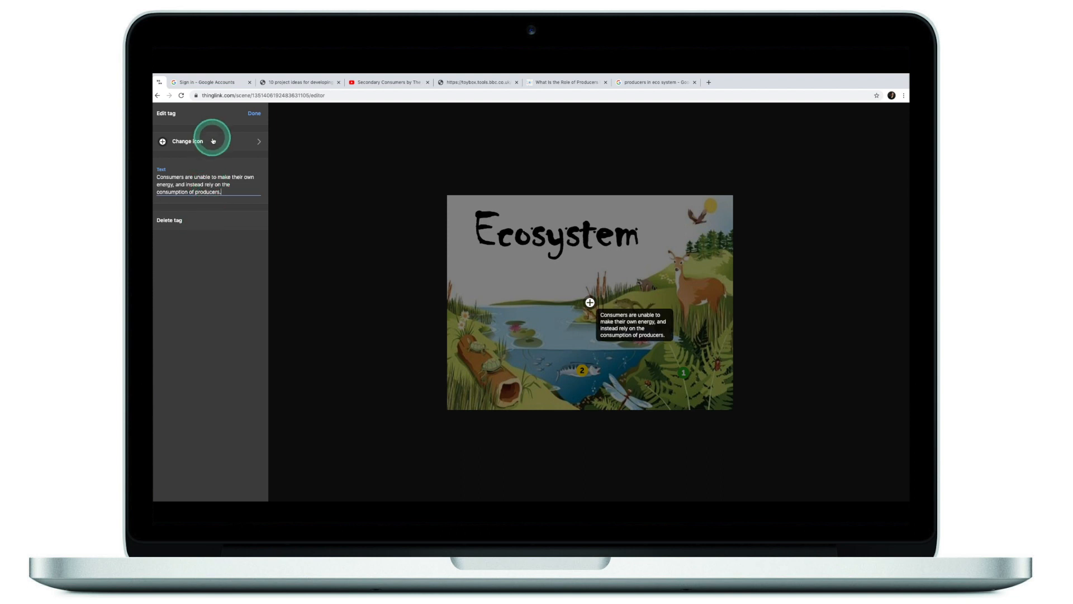
Give the new label tag the yellow number 2 icon, finish editing it and move it onto the deer.
left_click(211, 140)
left_click(199, 265)
left_click(218, 280)
left_click(254, 113)
left_click(589, 302)
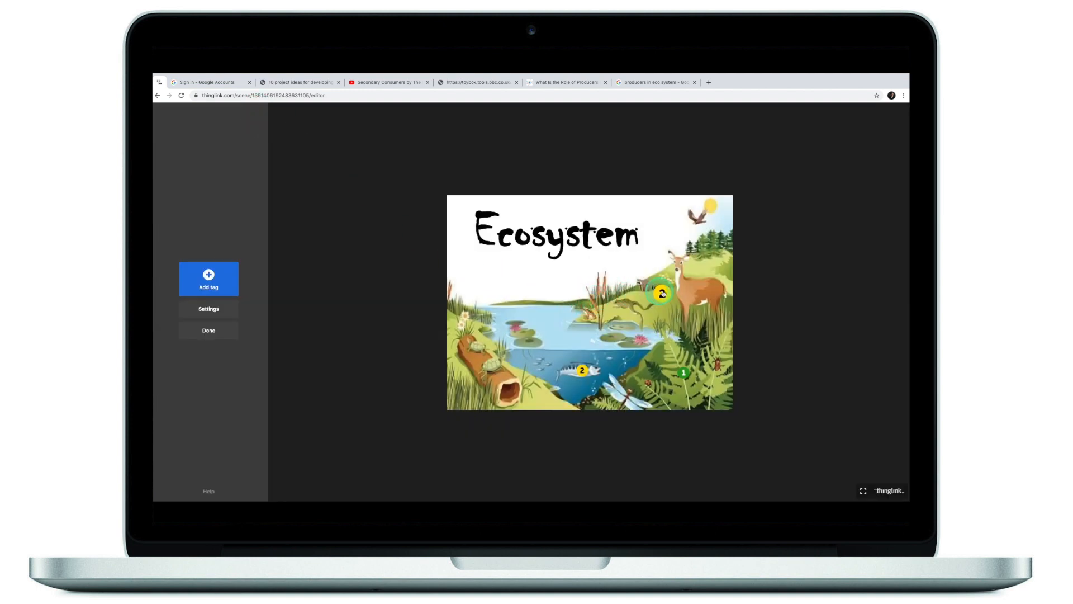
left_click(655, 285)
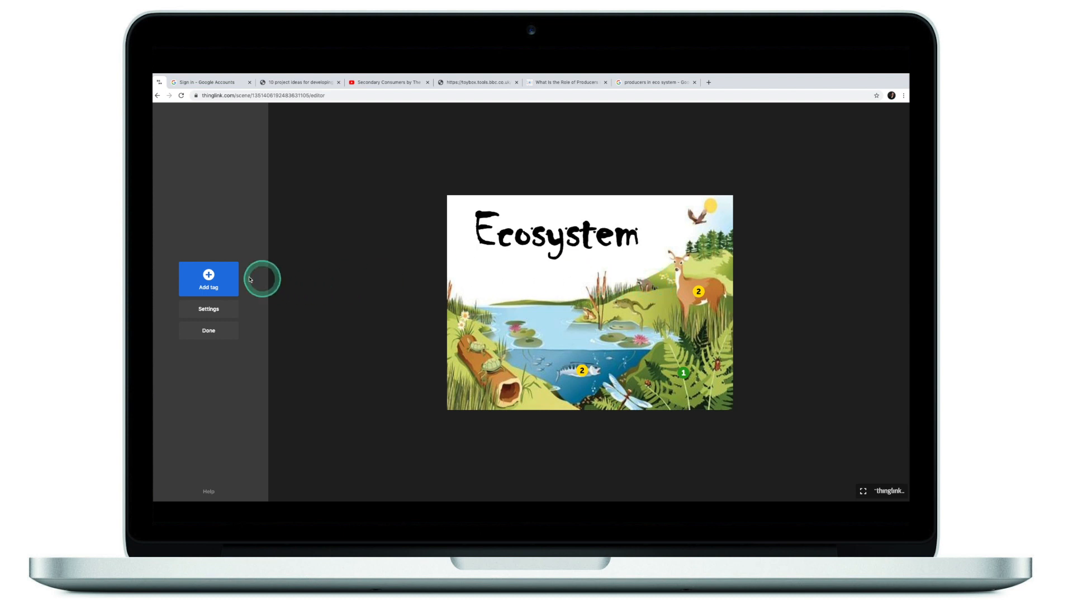
Add a website content tag that embeds the YouTube video "Secondary Consumers by The Happy Scientist" through its share link.
left_click(224, 278)
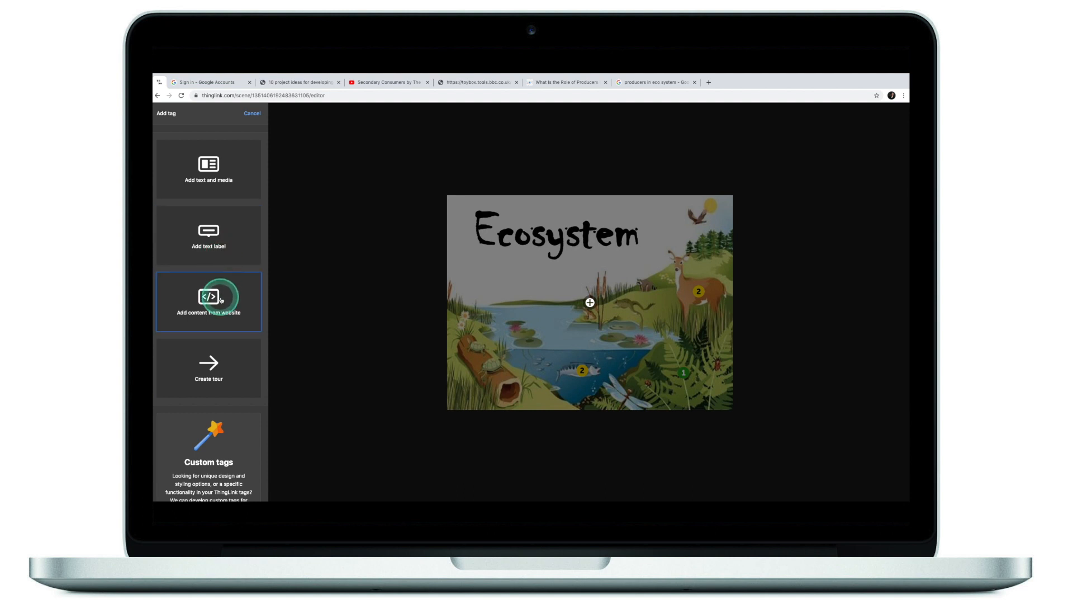
left_click(222, 300)
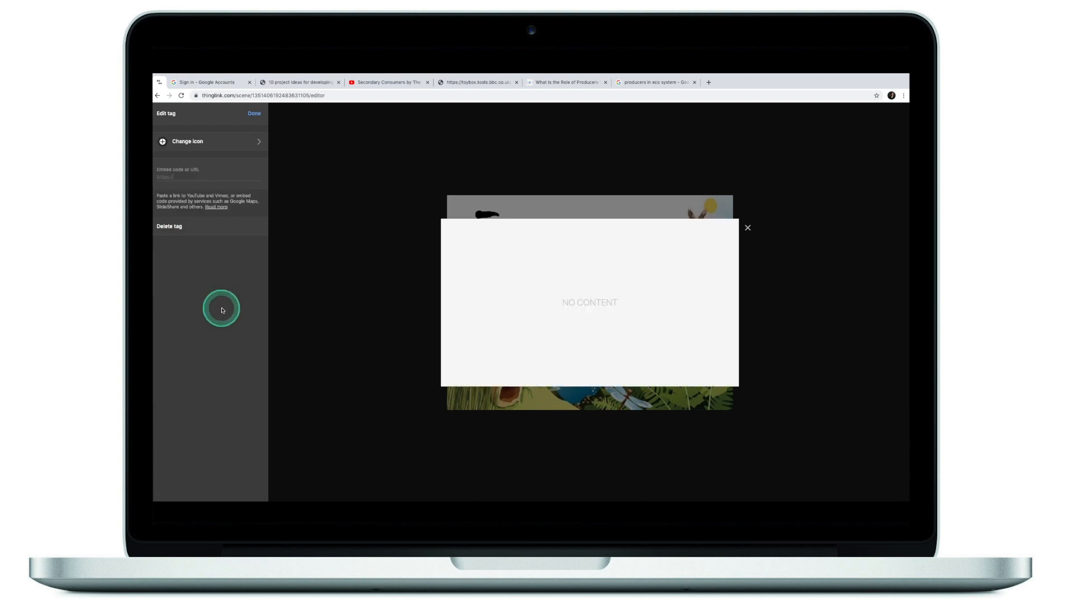
left_click(391, 84)
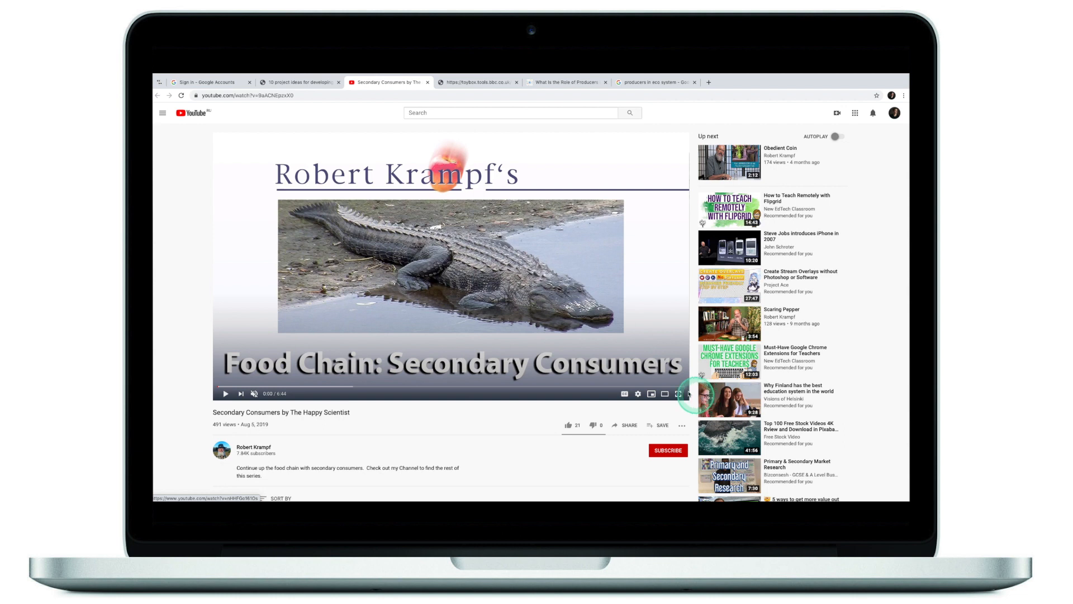
left_click(306, 95)
left_click_drag(308, 96, 202, 95)
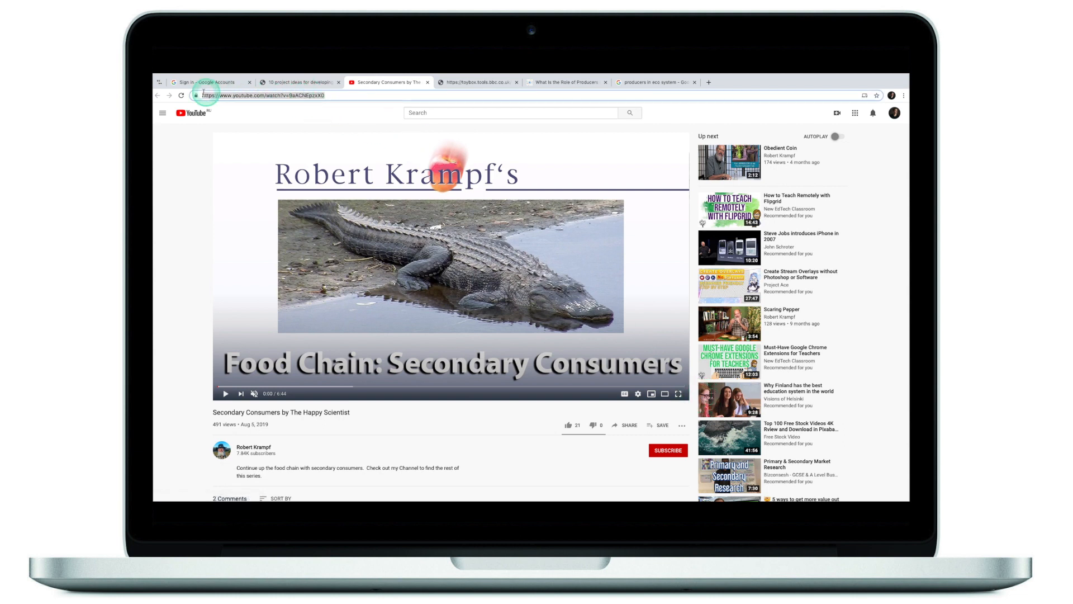
left_click(623, 427)
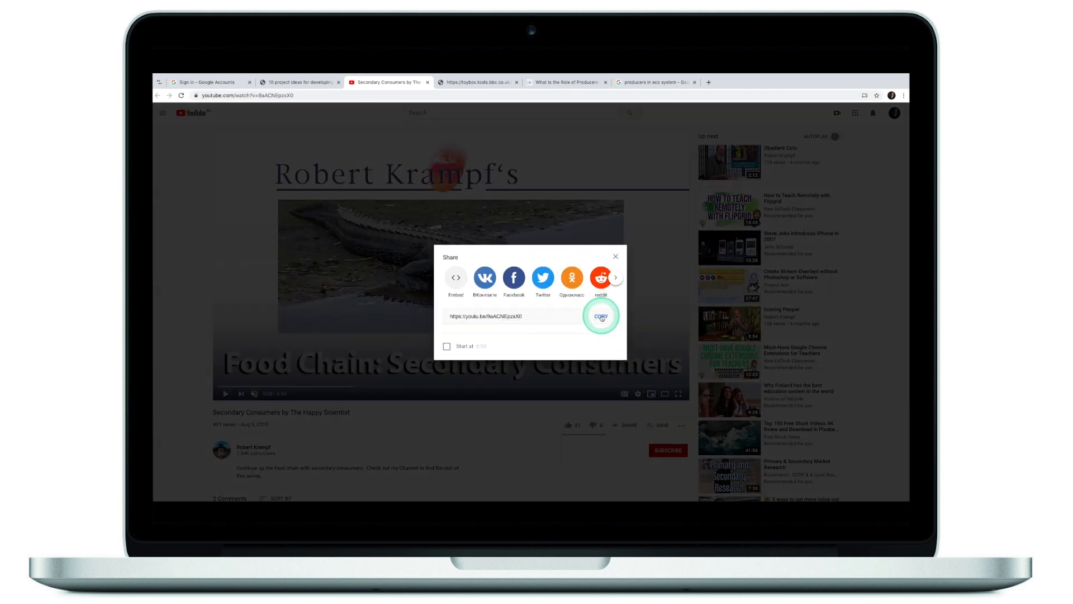
left_click(601, 317)
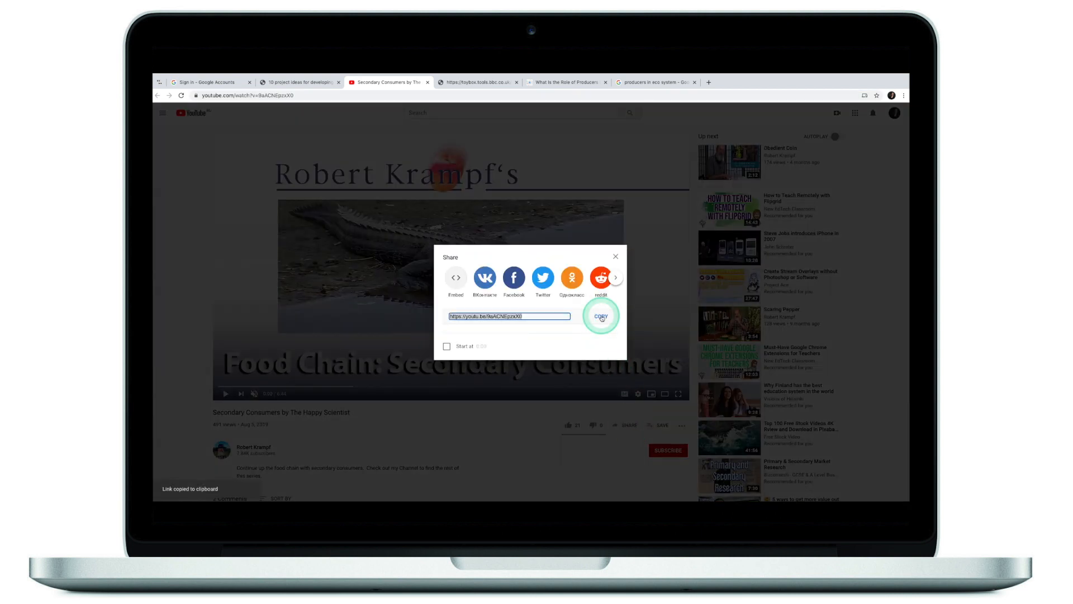
left_click(160, 84)
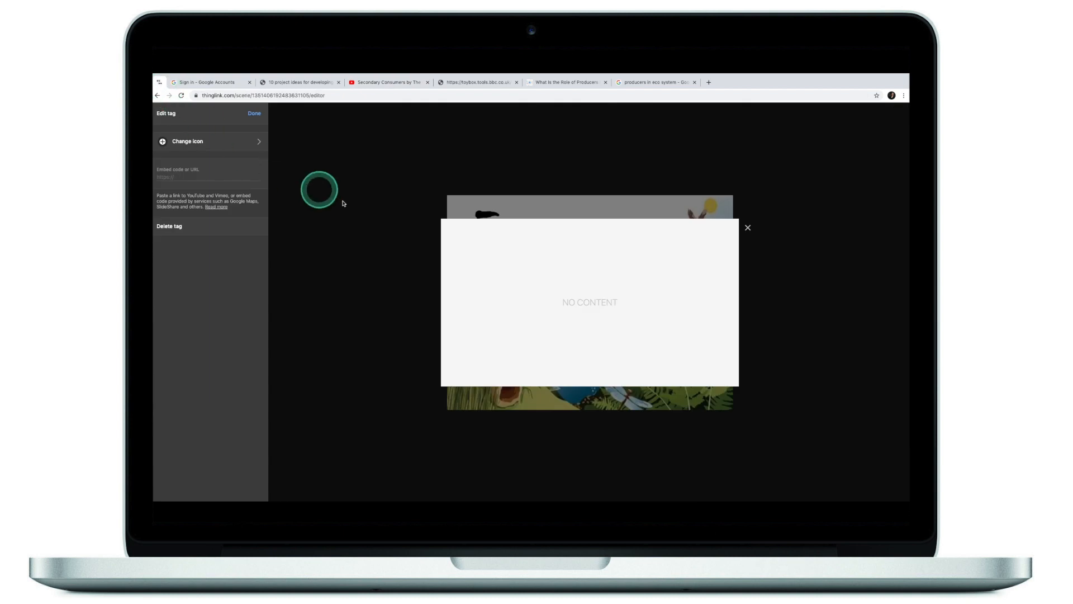
left_click(182, 178)
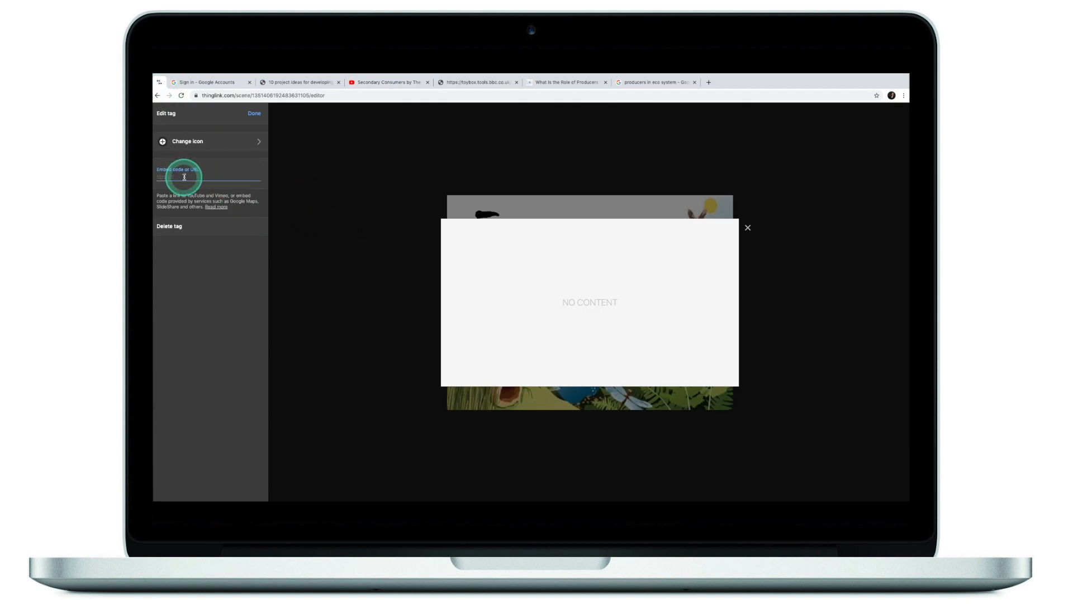
key("super+v")
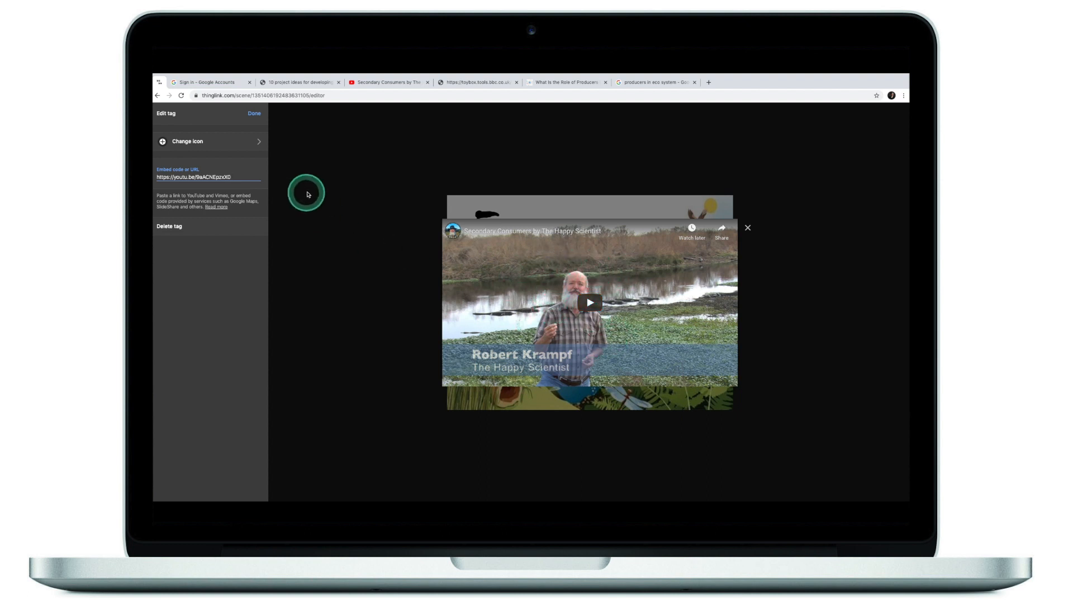
Give the video tag the red number 3 icon, finish editing it and move it beside the flying bird.
left_click(245, 142)
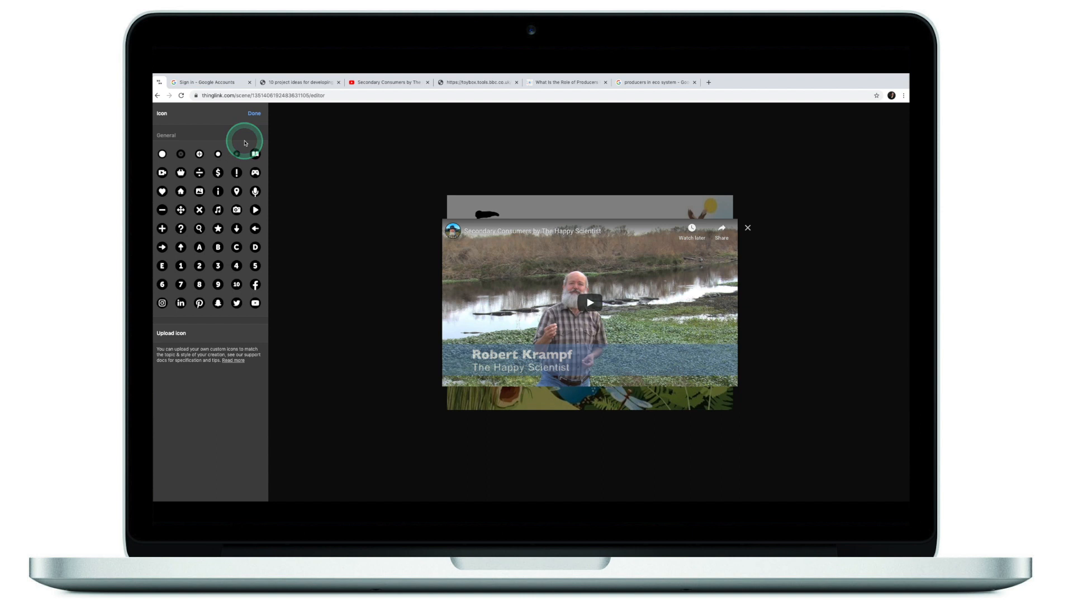
left_click(218, 266)
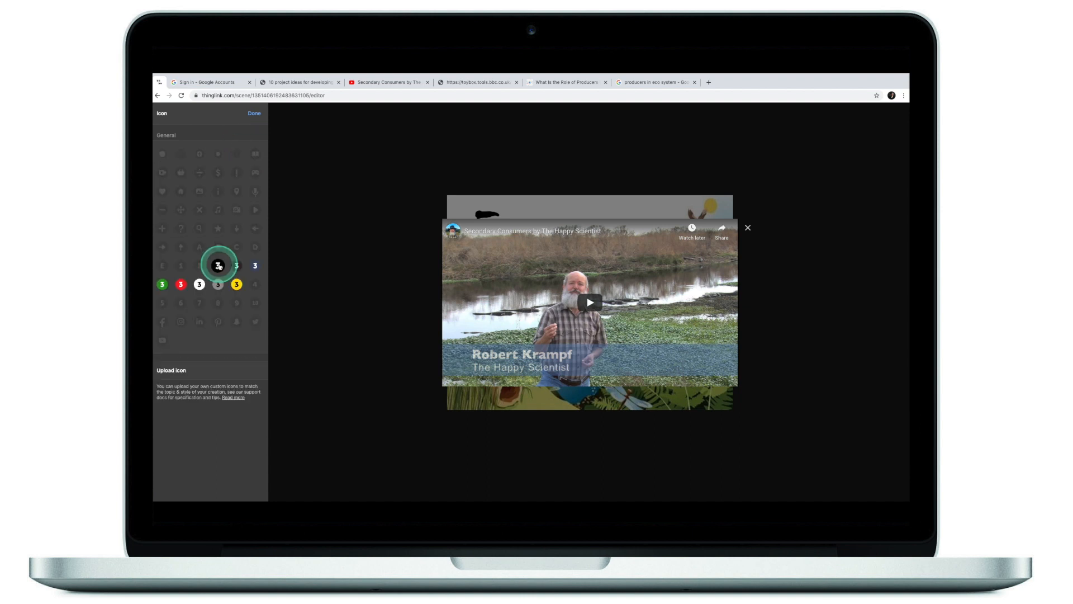
left_click(180, 284)
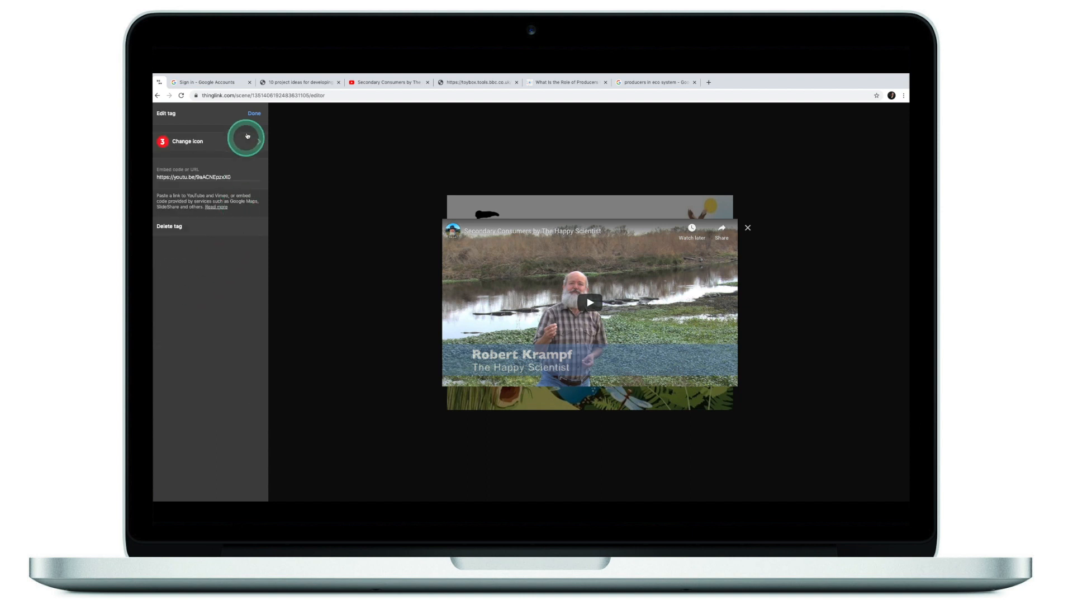
left_click(252, 114)
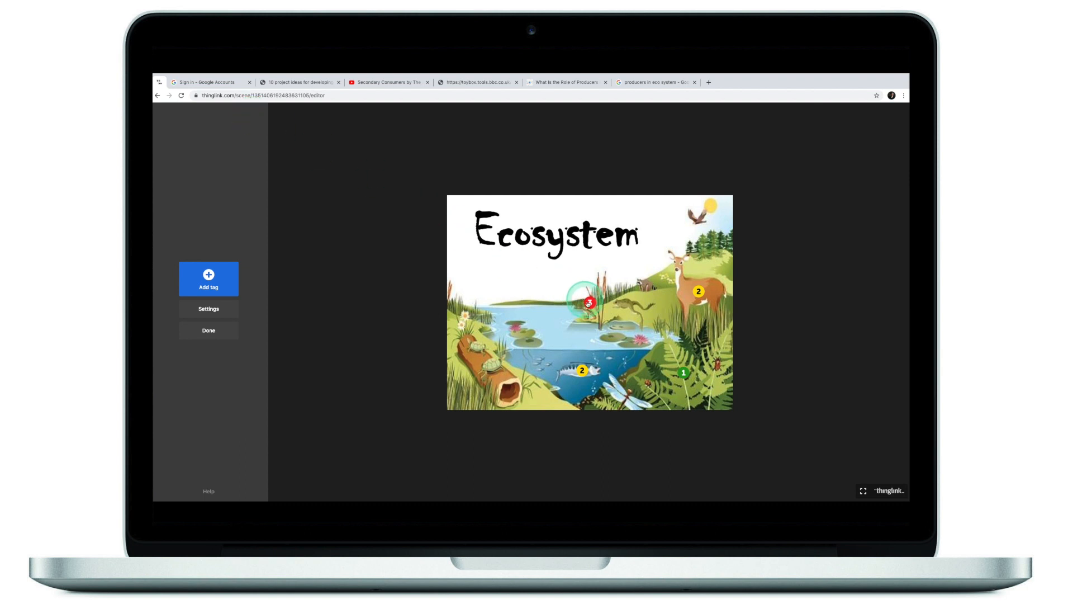
left_click_drag(597, 297, 711, 221)
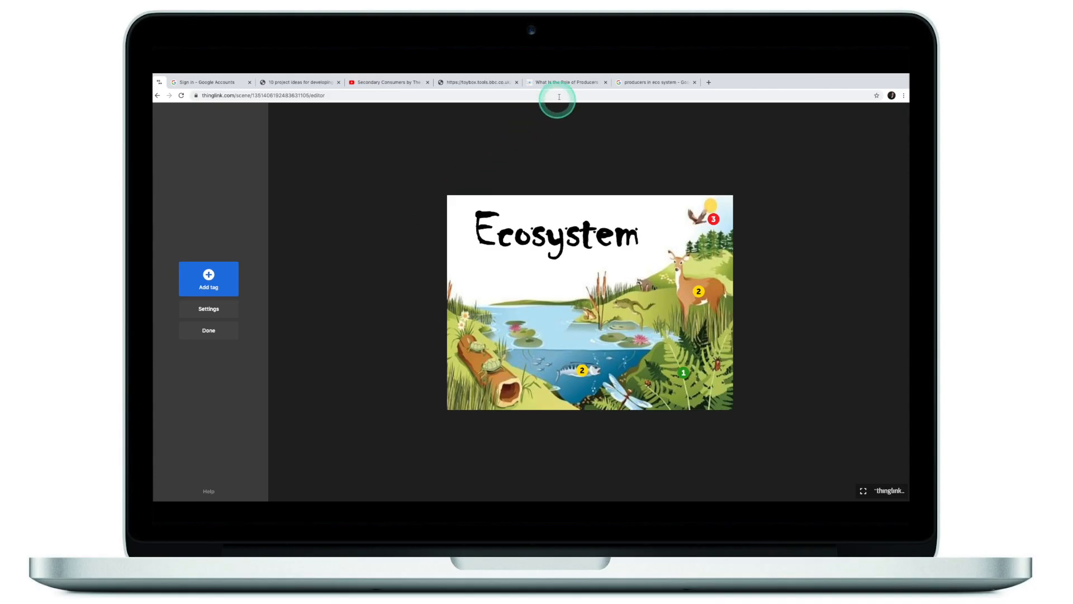
Add a website content tag that embeds the BBC Bitesize "Food chain challenge" Savannah game using its page address.
left_click(484, 84)
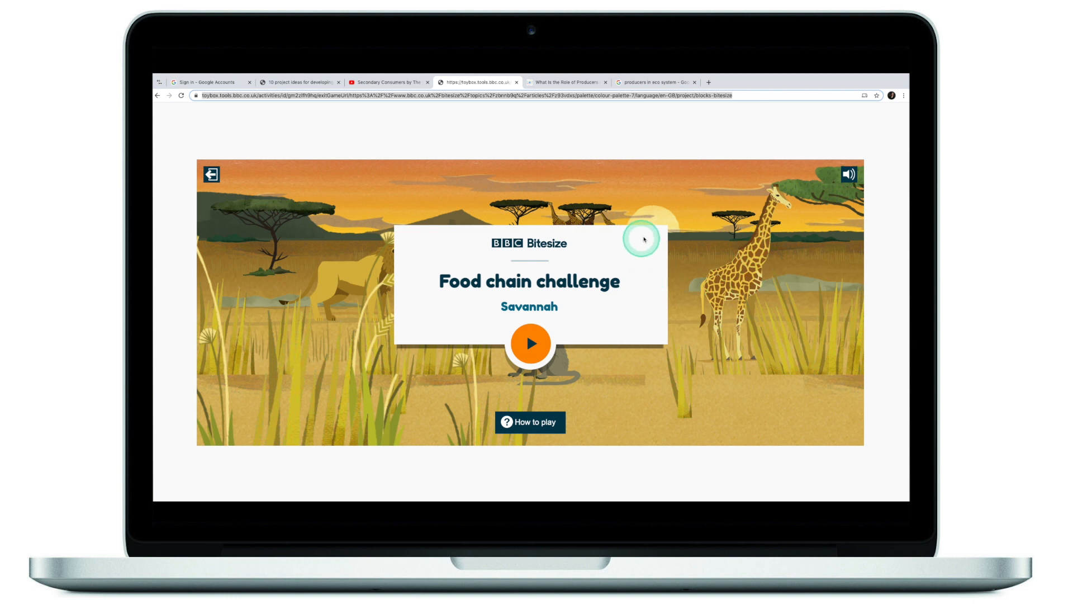
left_click(702, 95)
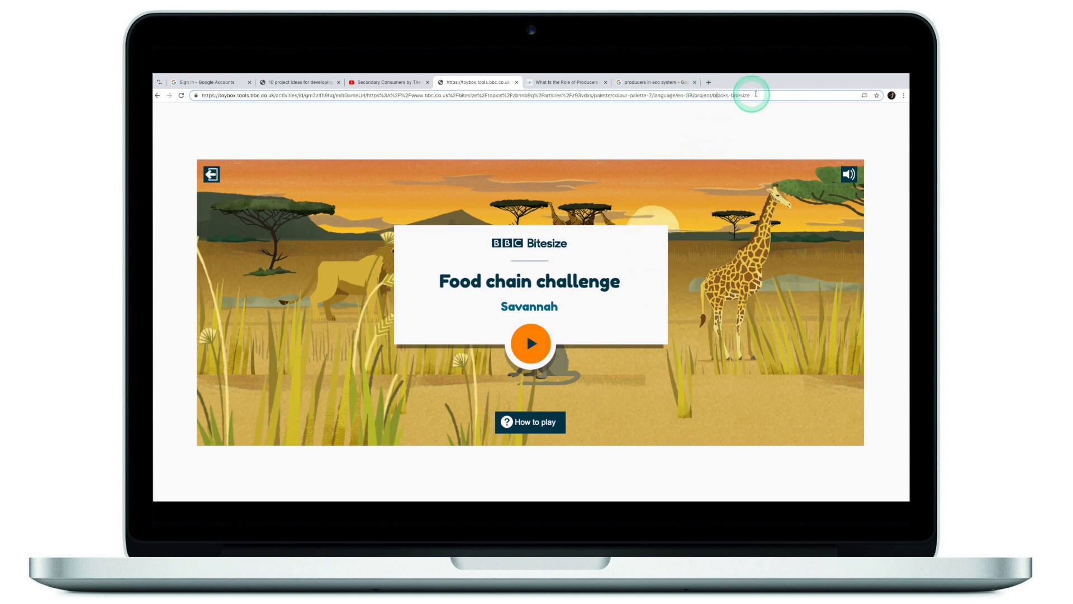
left_click_drag(767, 94, 197, 94)
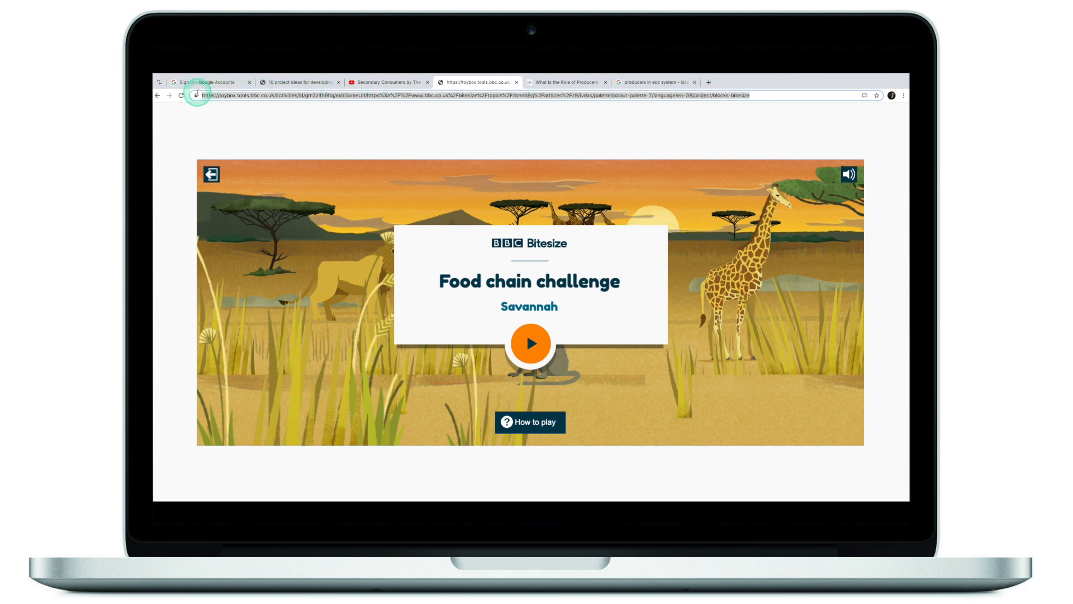
left_click(177, 82)
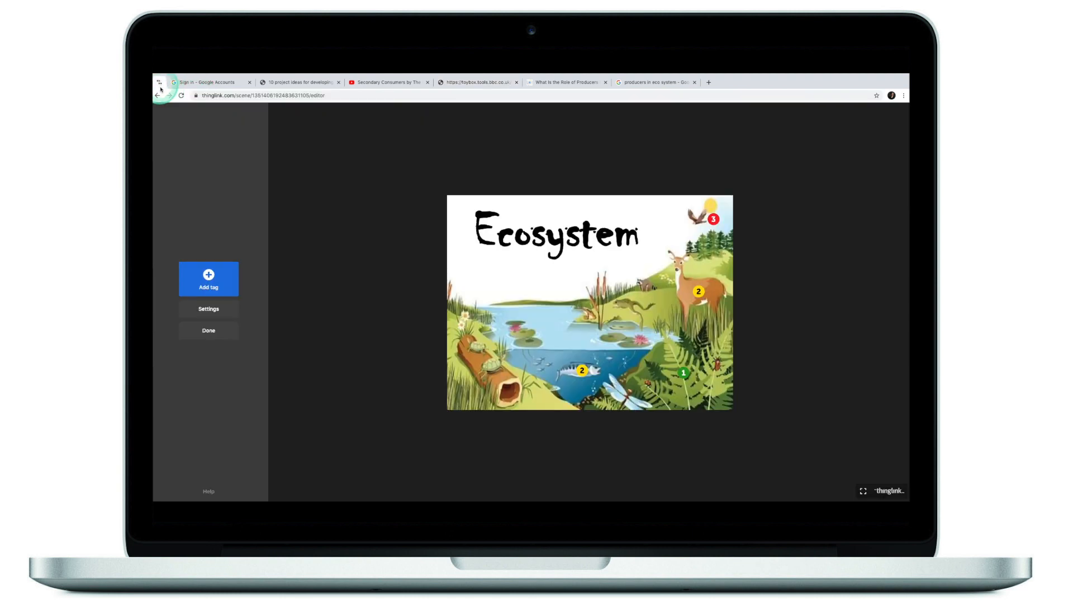
left_click(209, 274)
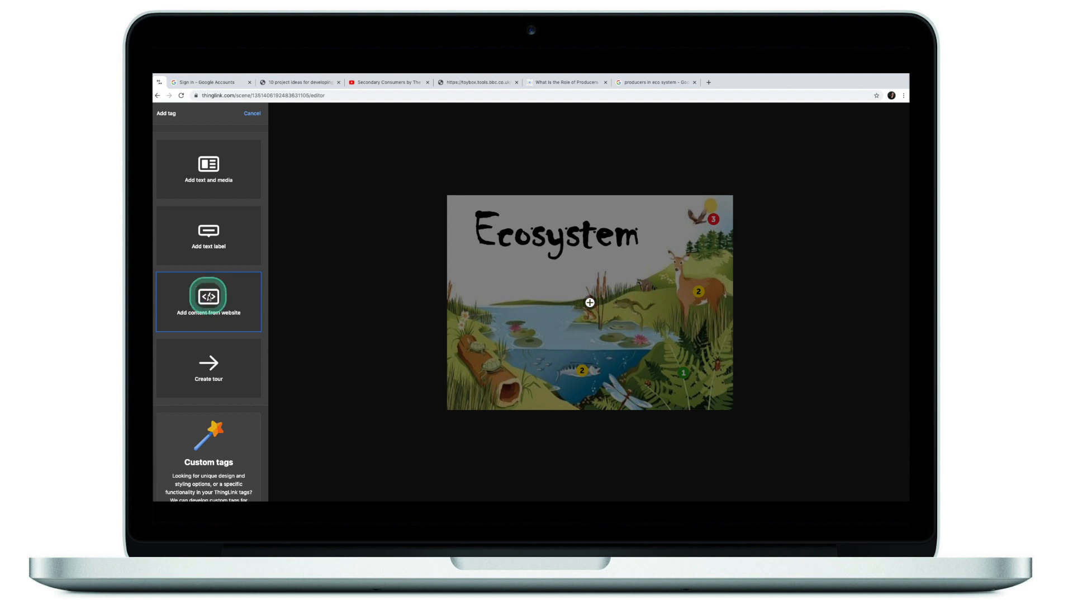
left_click(208, 297)
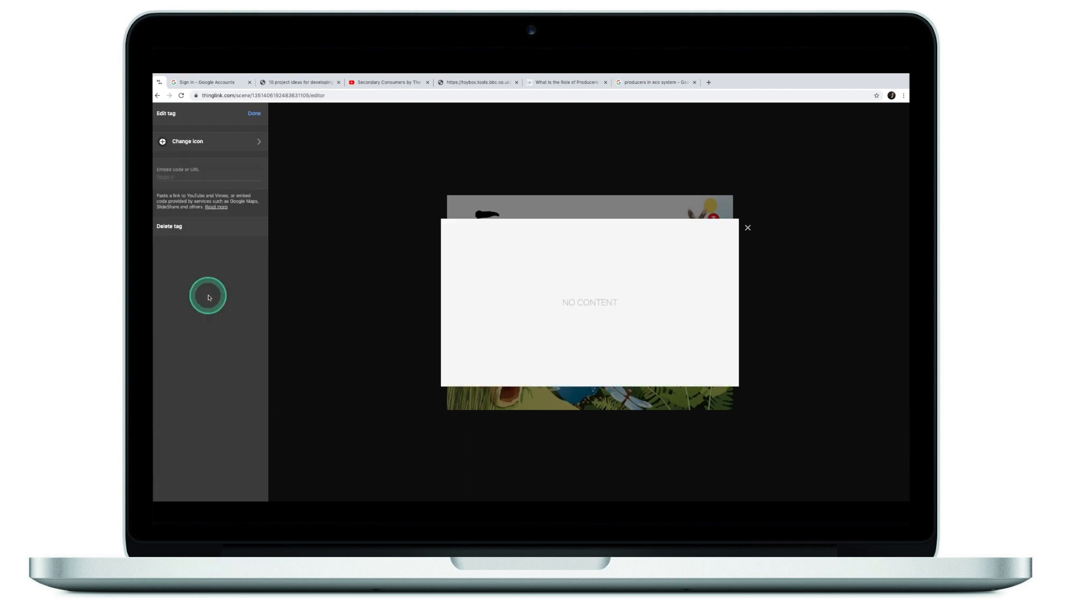
left_click(178, 178)
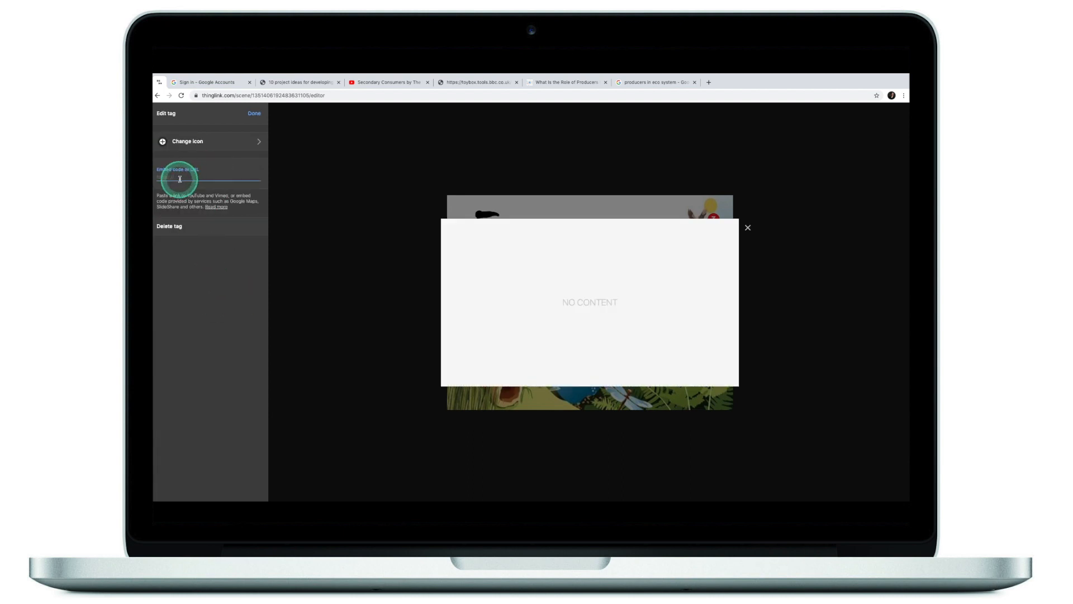
key("super+v")
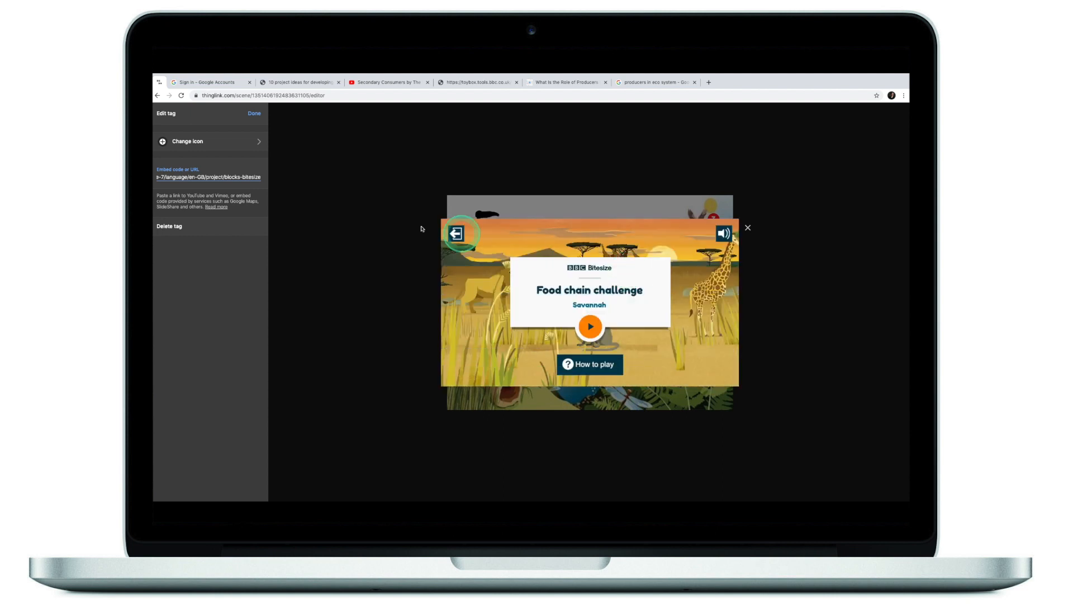
Give the Food chain challenge tag the dark blue number 4 icon, finish editing it and place it below the Ecosystem title.
left_click(232, 139)
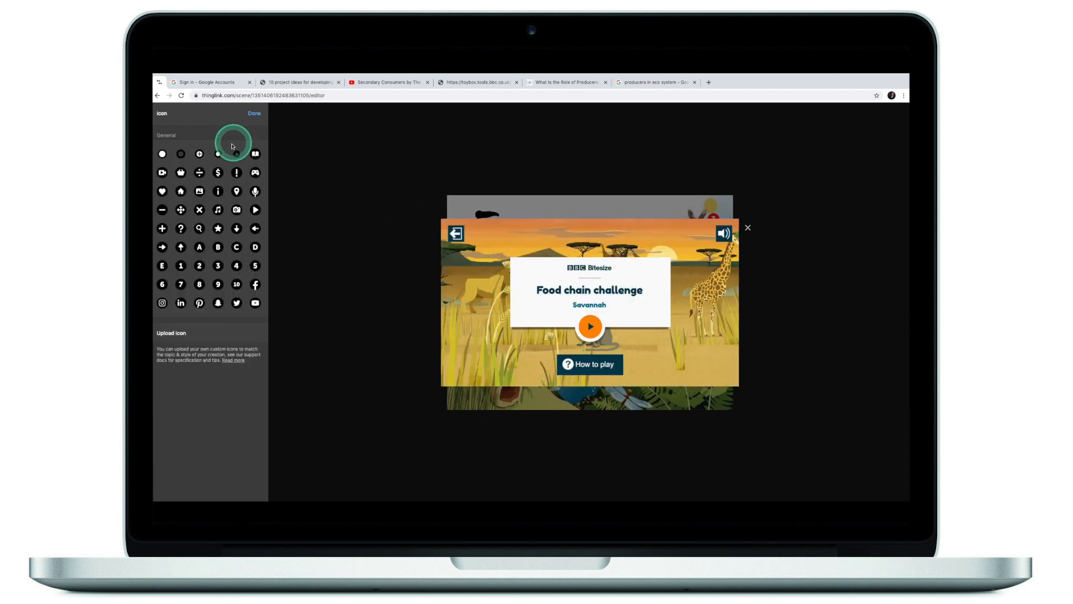
left_click(239, 267)
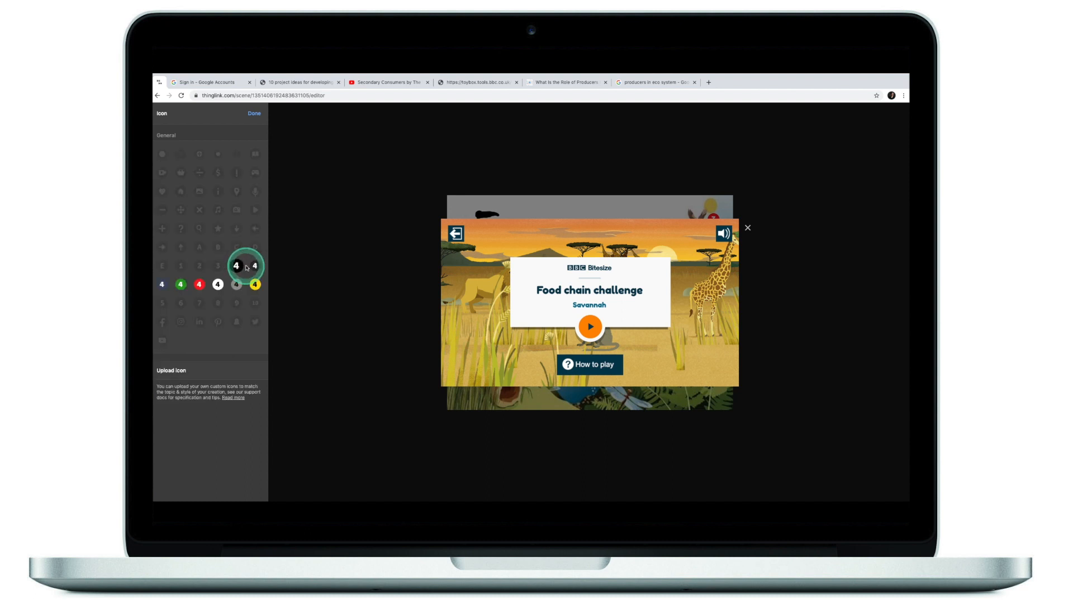
left_click(253, 267)
left_click(239, 269)
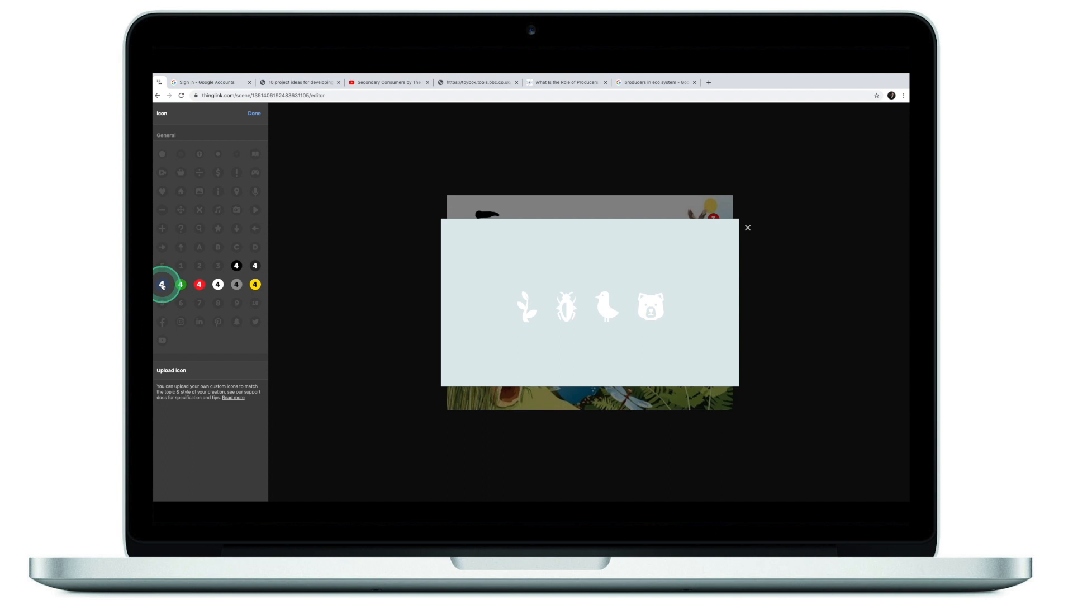
left_click(161, 284)
left_click(254, 113)
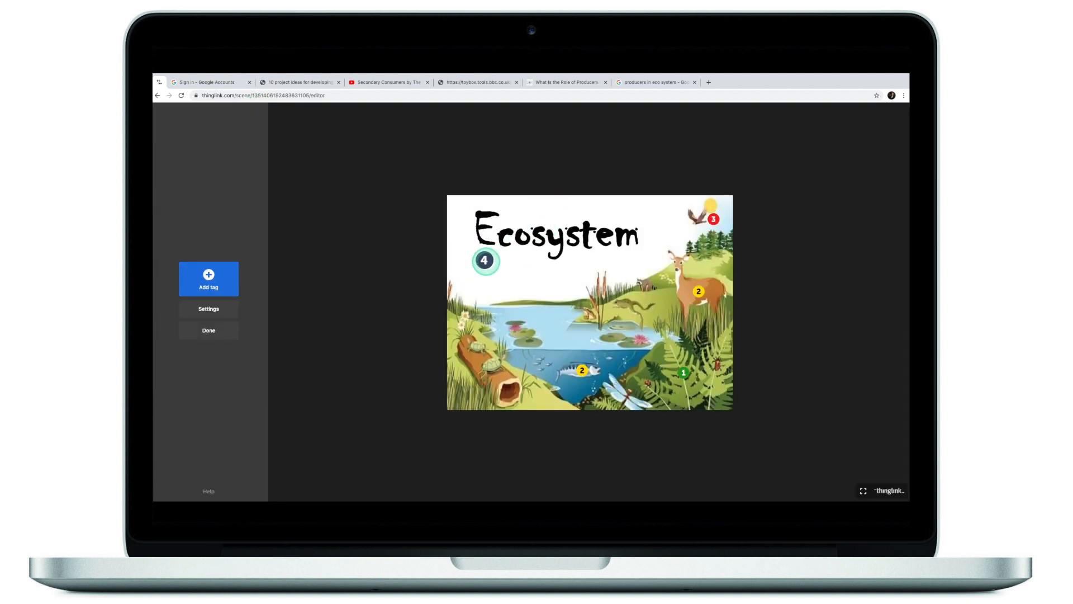
Add a tour tag that leads to the cloned Rainforest scene and give it the text "Extension activity".
left_click(213, 275)
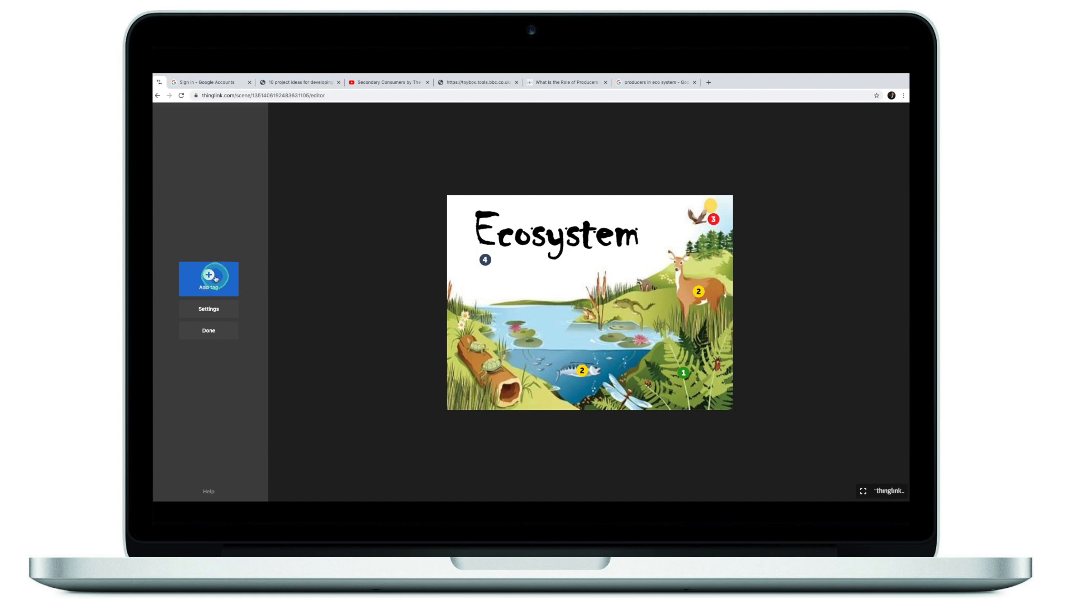
left_click(214, 277)
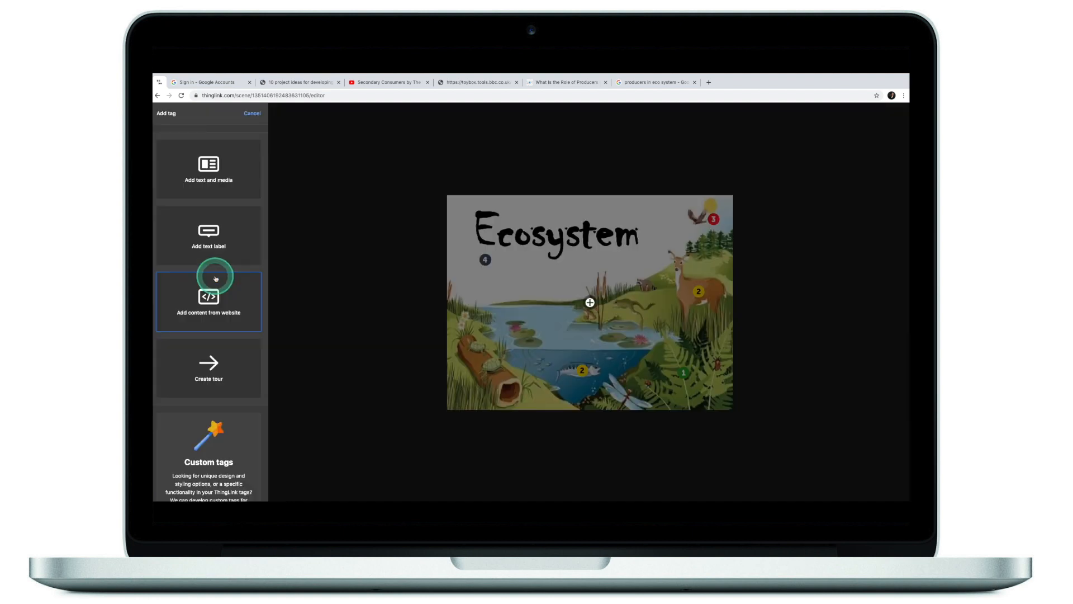
left_click(239, 360)
left_click(218, 198)
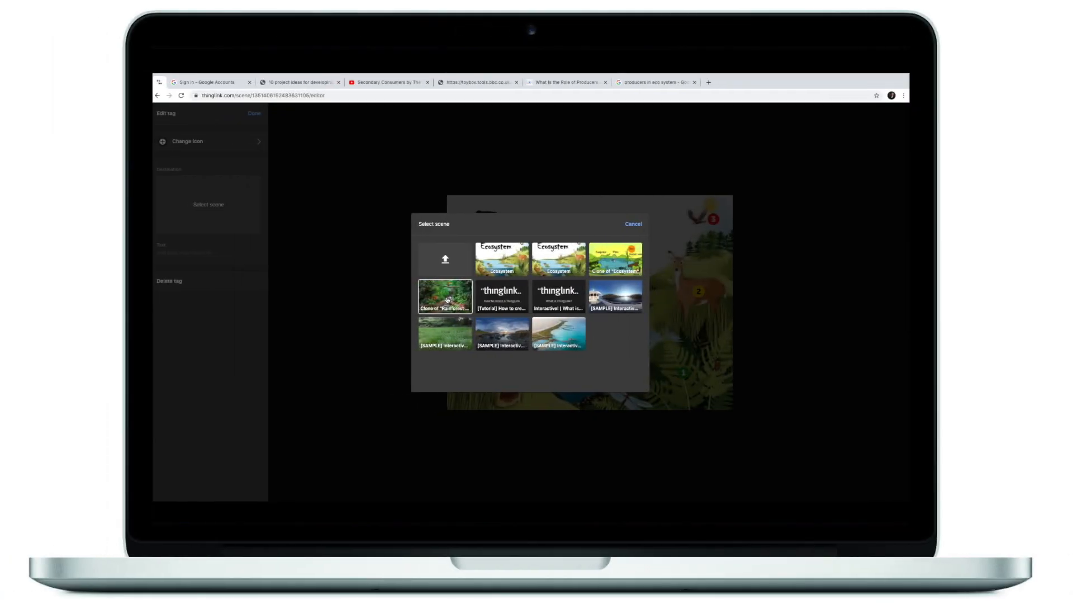
left_click(447, 300)
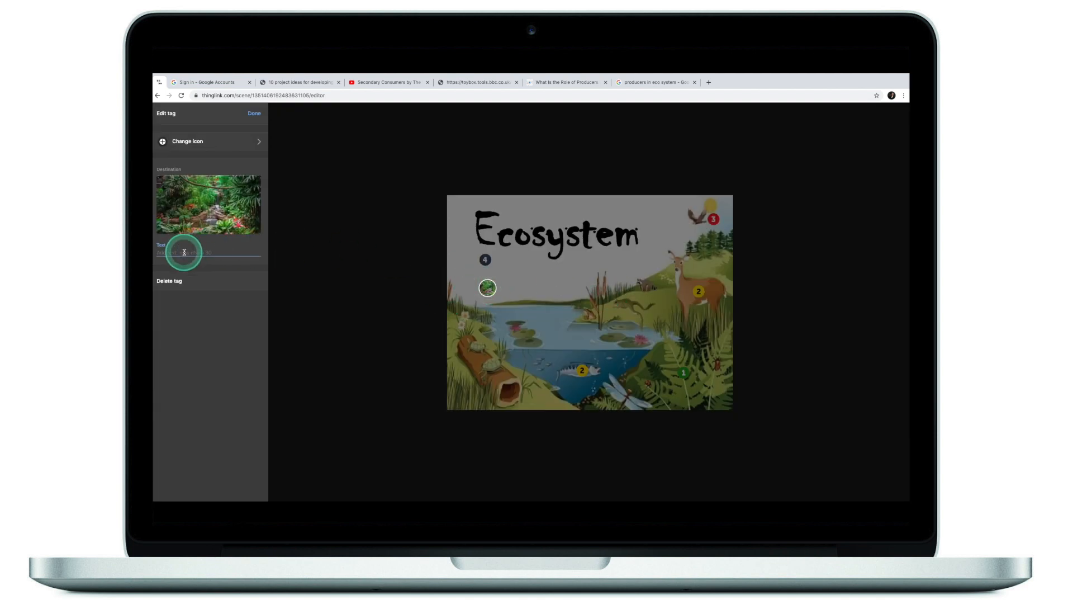
Give the tour tag the grey number 5 icon, finish editing it and move it beside the number 4 tag.
left_click(190, 141)
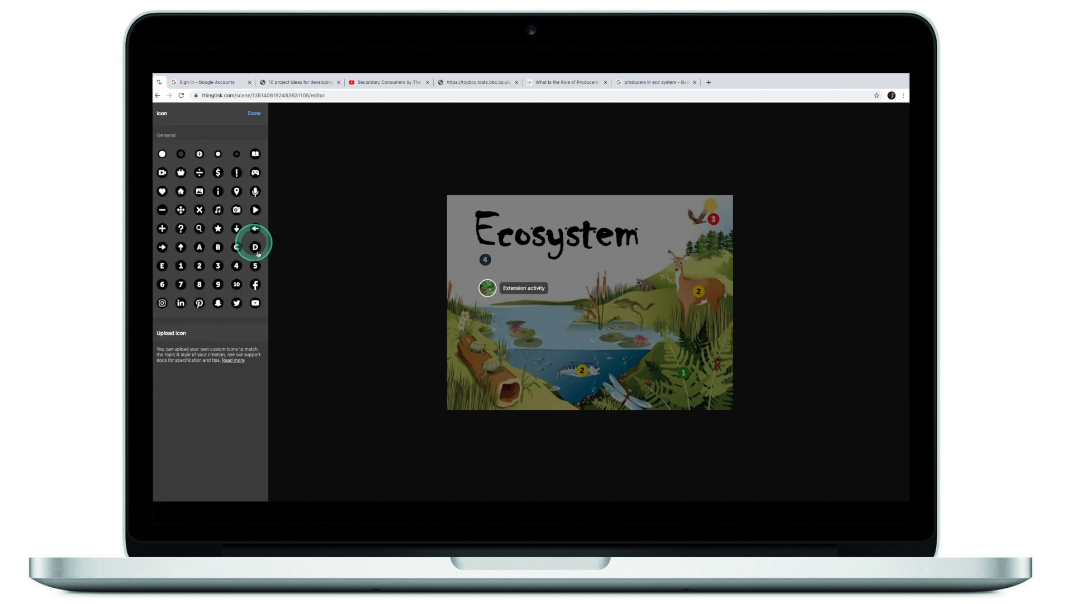
left_click(255, 265)
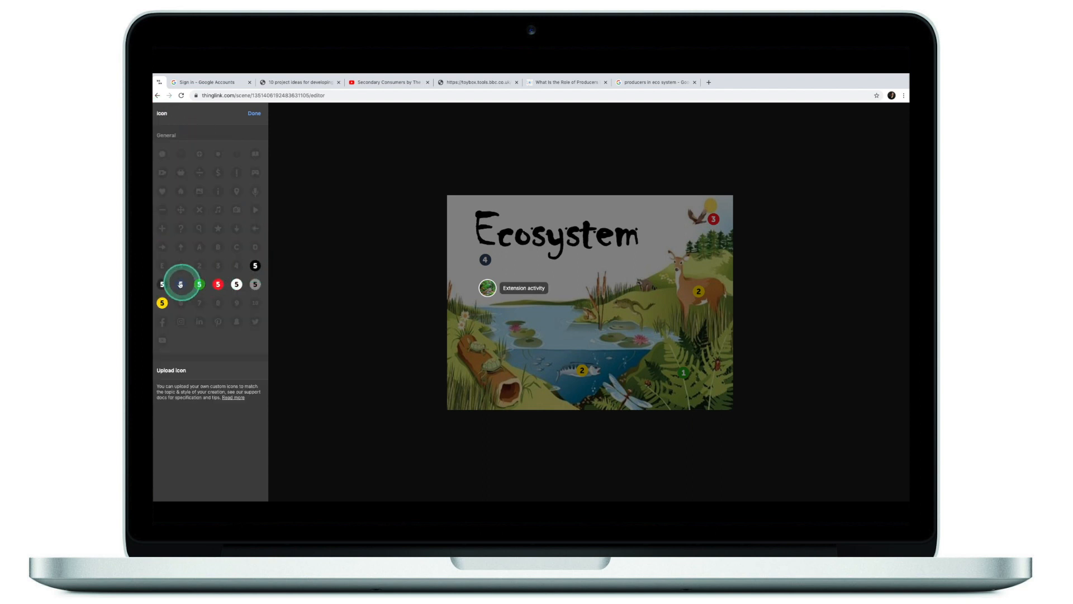
left_click(163, 284)
left_click(253, 112)
left_click_drag(483, 283, 503, 272)
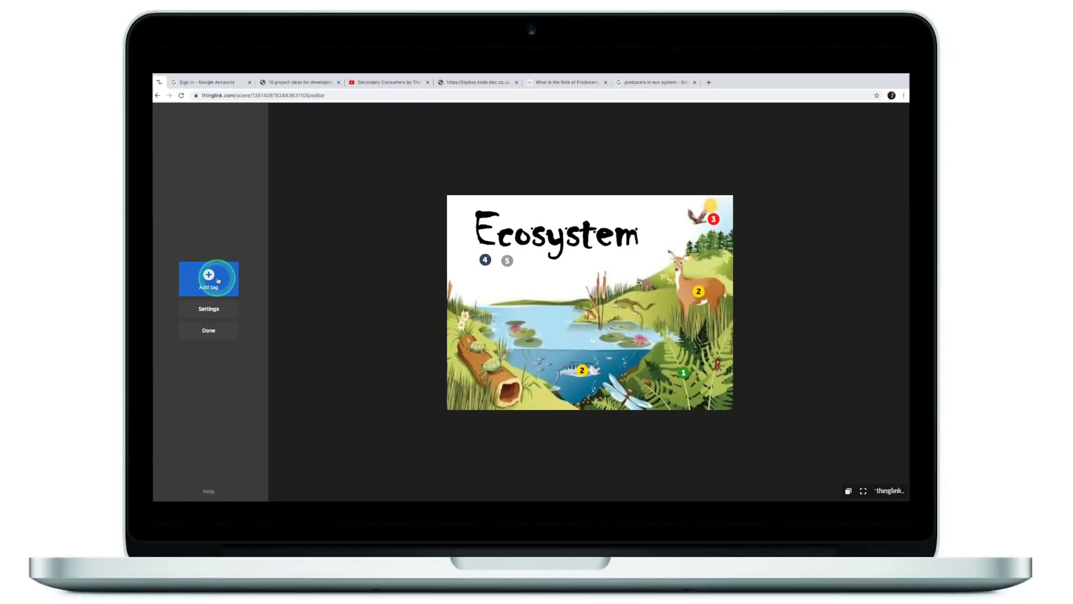
Start a website content tag, switch to Google Forms and copy the unshortened share link of the Ecosystem Quizz form.
left_click(217, 279)
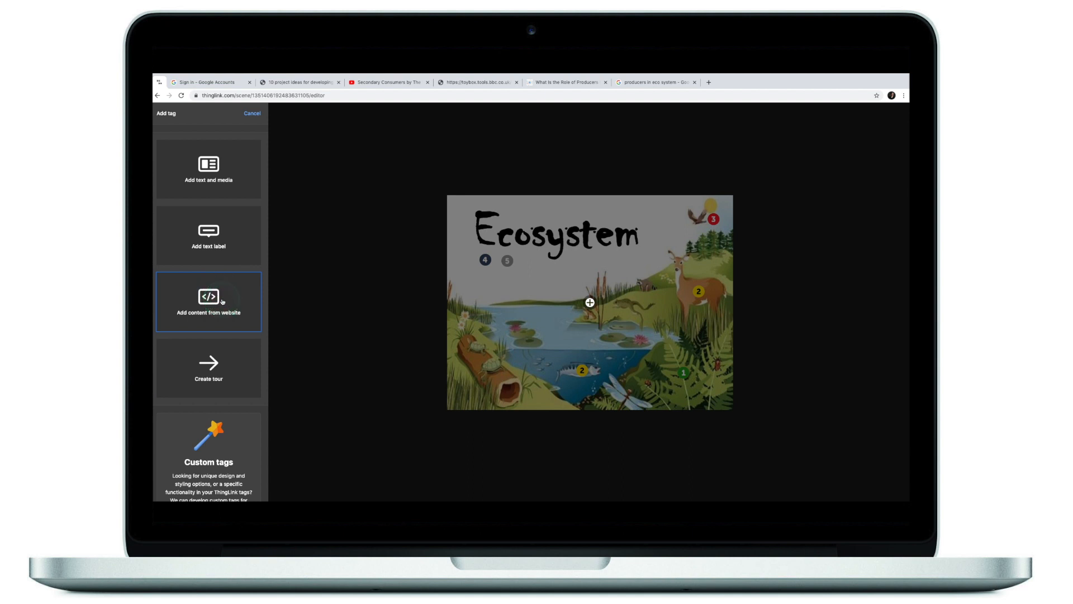
key("super+Tab")
key("super+Tab")
key("super+Tab")
key("super+Tab")
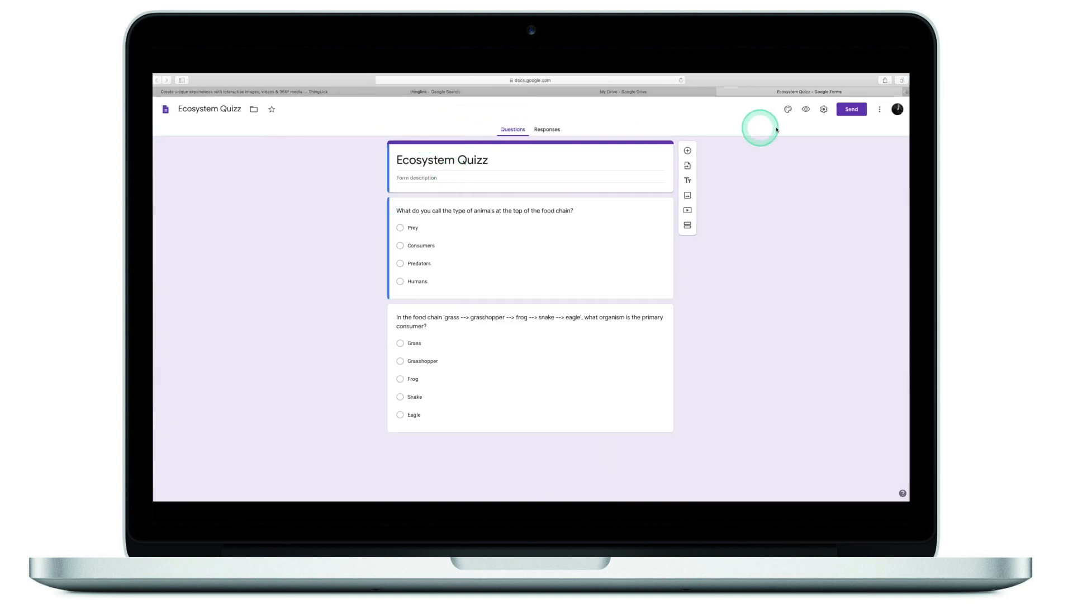
left_click(851, 109)
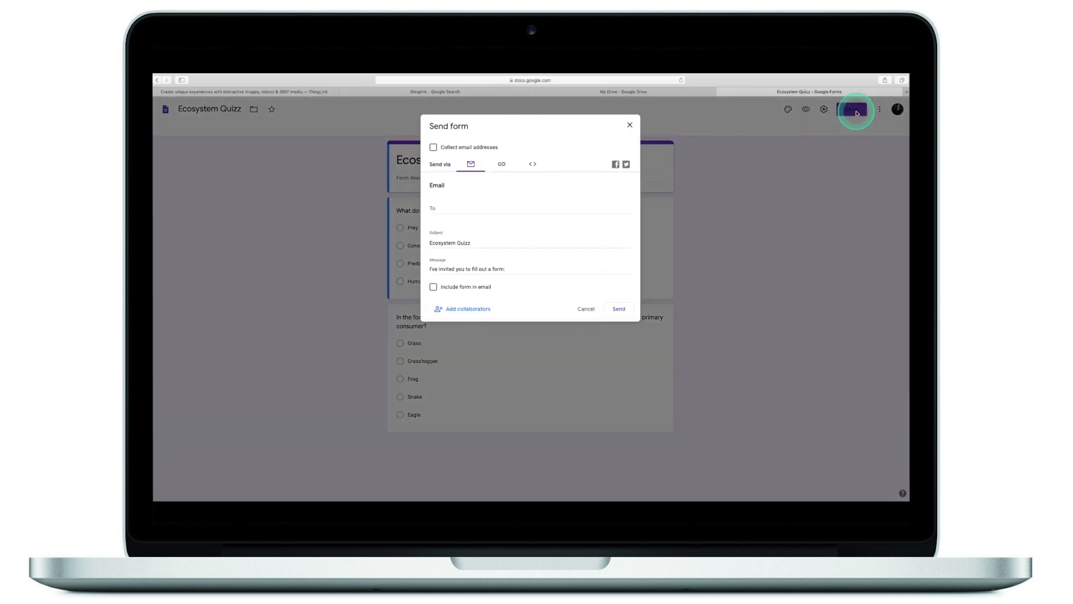
left_click(502, 165)
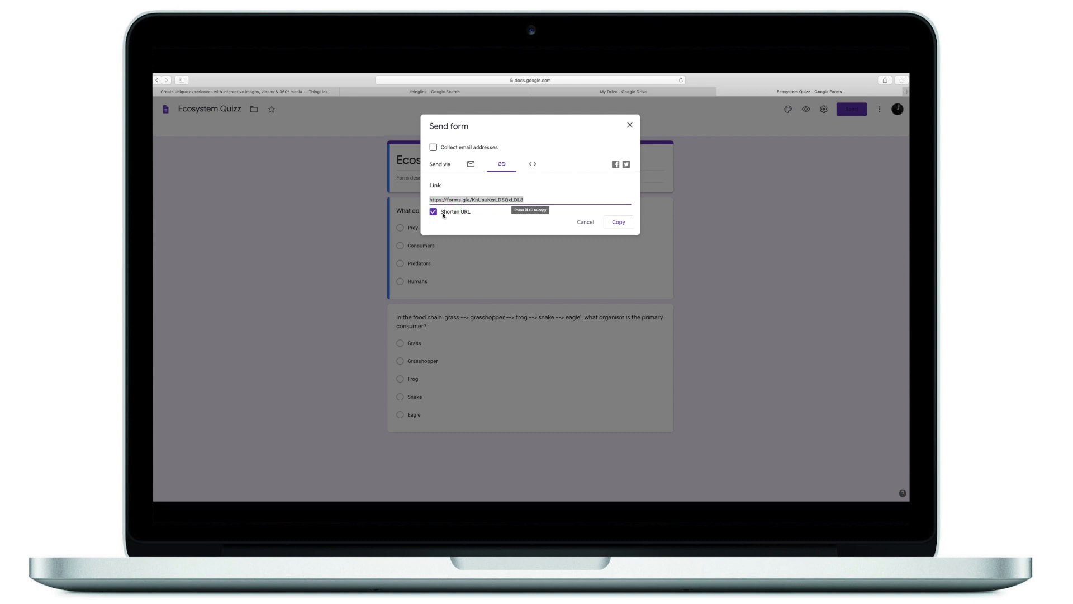
left_click(443, 215)
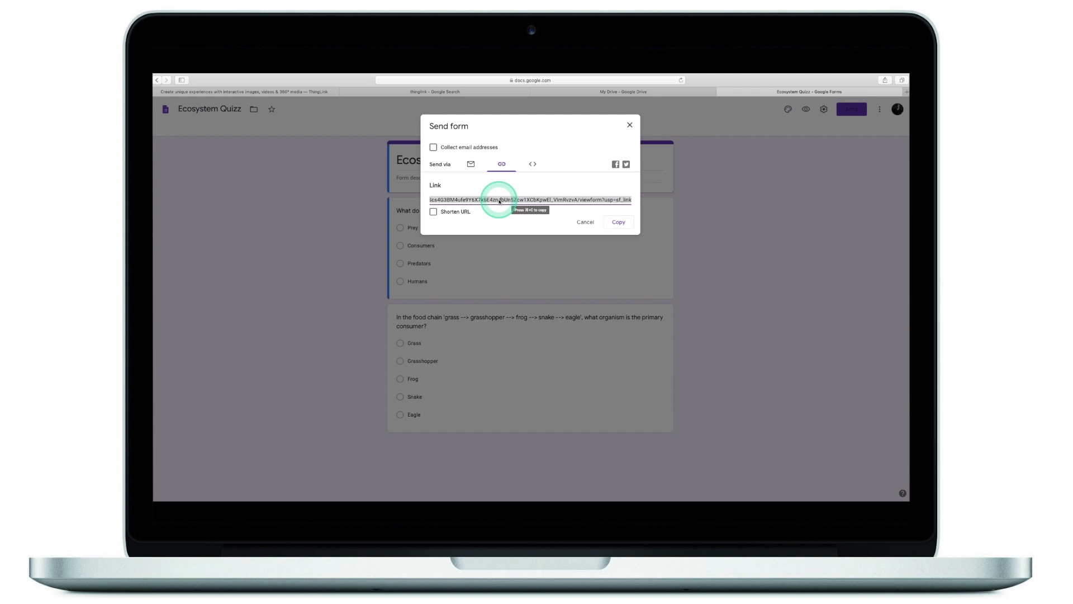
left_click(524, 202)
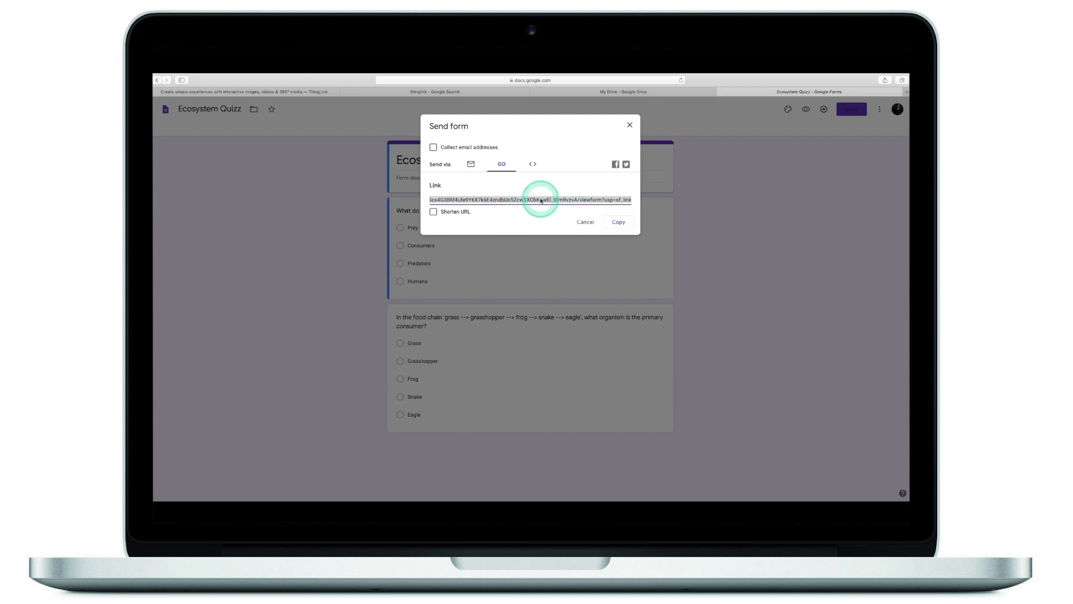
left_click(621, 222)
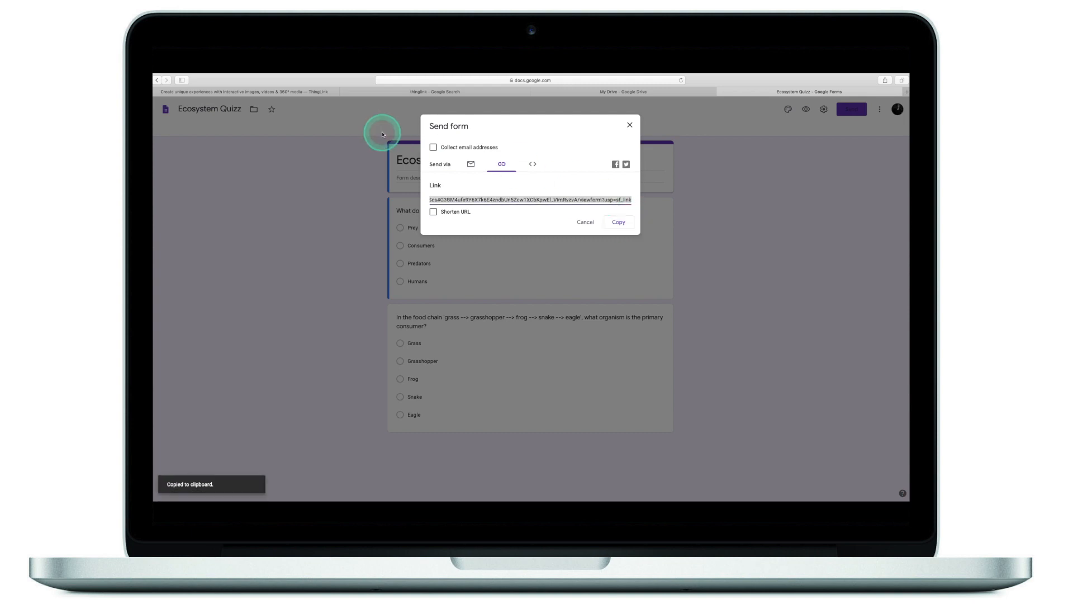
Return to ThingLink, embed the copied quiz form link in the new website content tag and check its preview.
key("ctrl+Right")
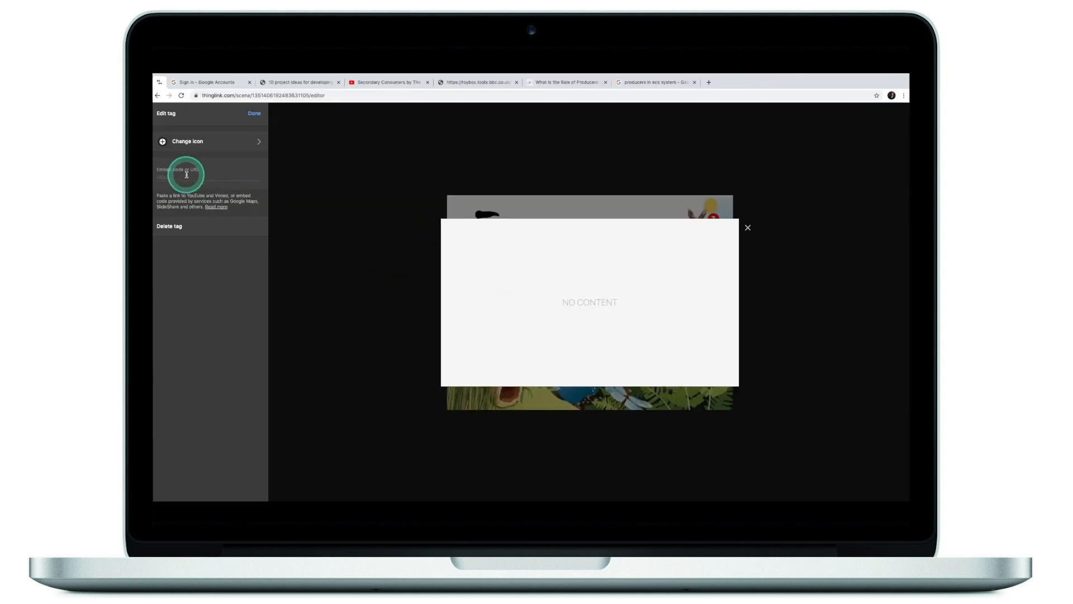
key("ctrl+v")
scroll(621, 296, "down", 3)
scroll(623, 298, "down", 2)
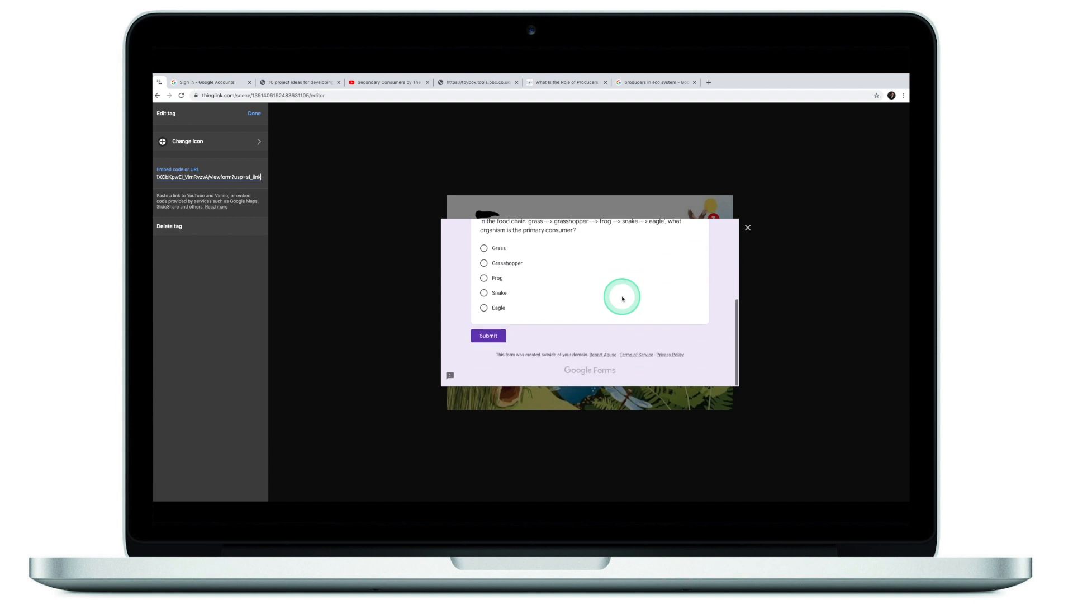
Give the quiz tag the yellow question mark icon, finish editing it and move it beside the number 5 tag.
left_click(252, 144)
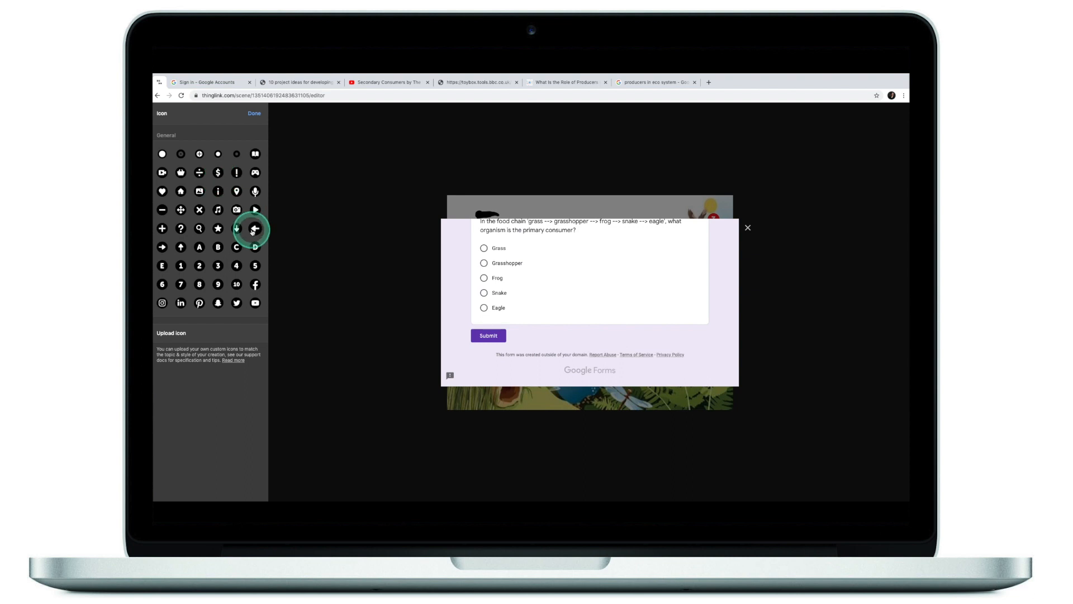
left_click(180, 230)
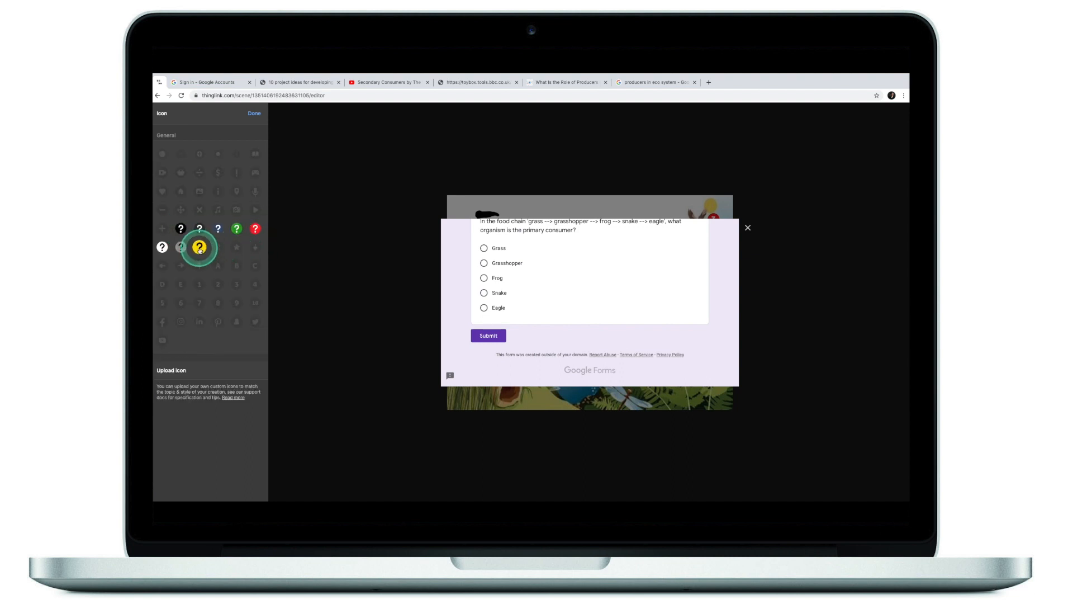
left_click(199, 247)
left_click(254, 114)
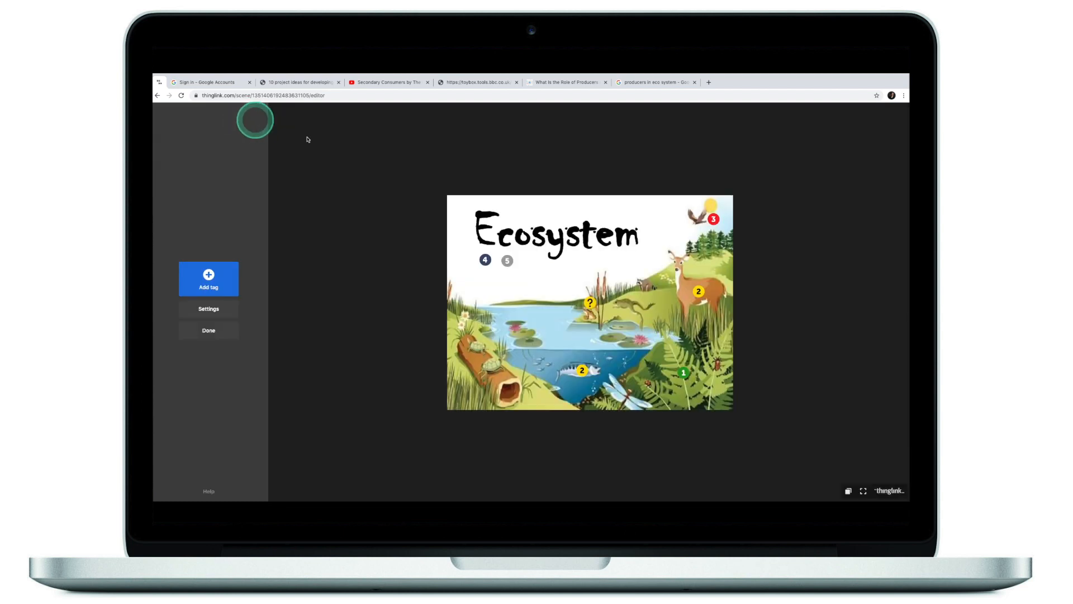
left_click_drag(587, 307, 526, 260)
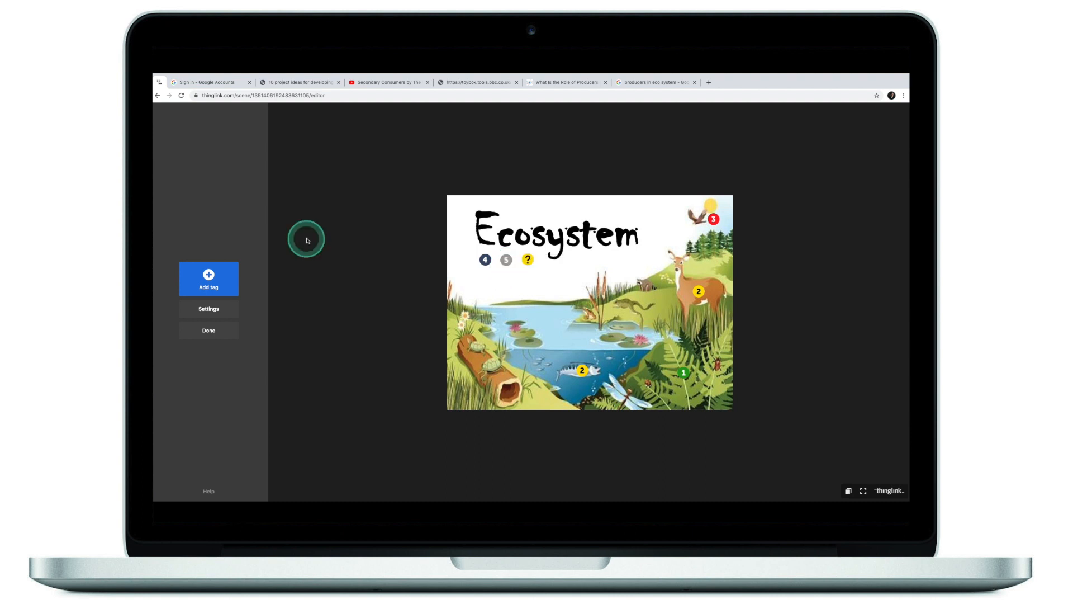
Turn on tag animation for all tags in the image and finish the settings.
left_click(218, 312)
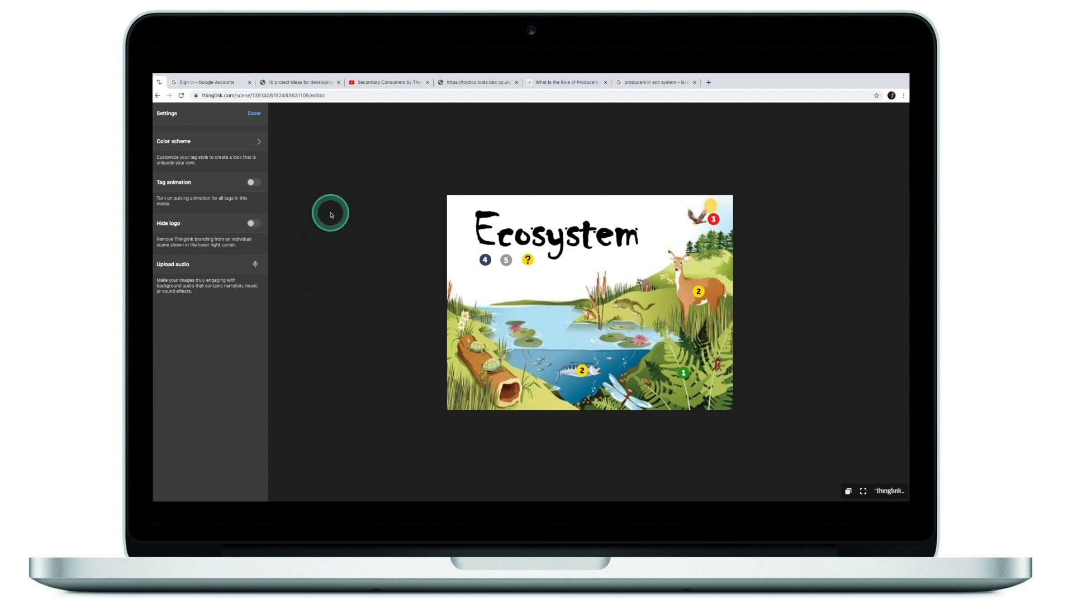
left_click(253, 183)
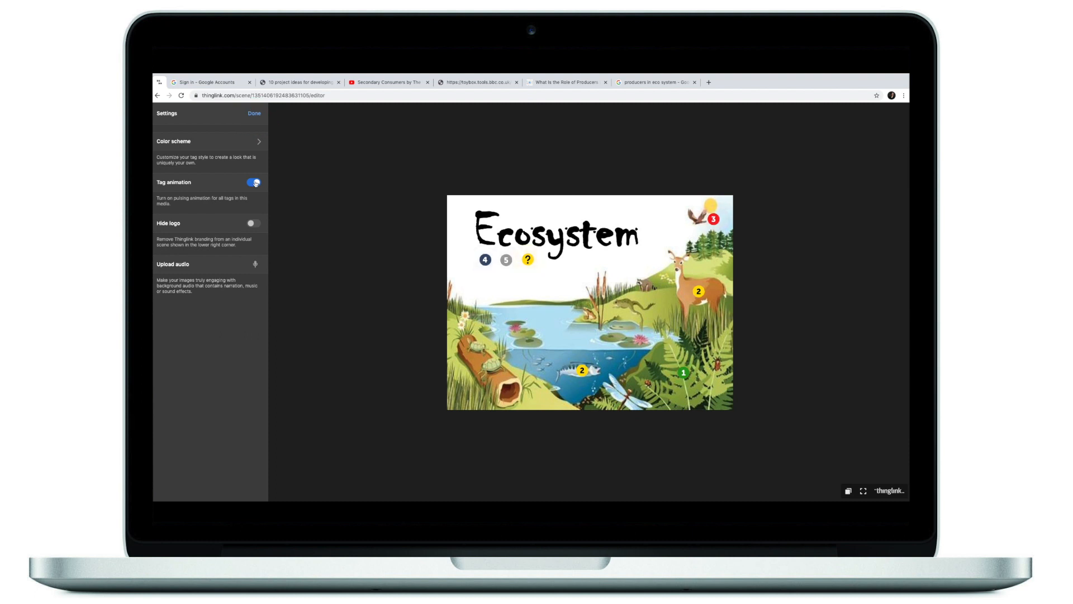
left_click(254, 113)
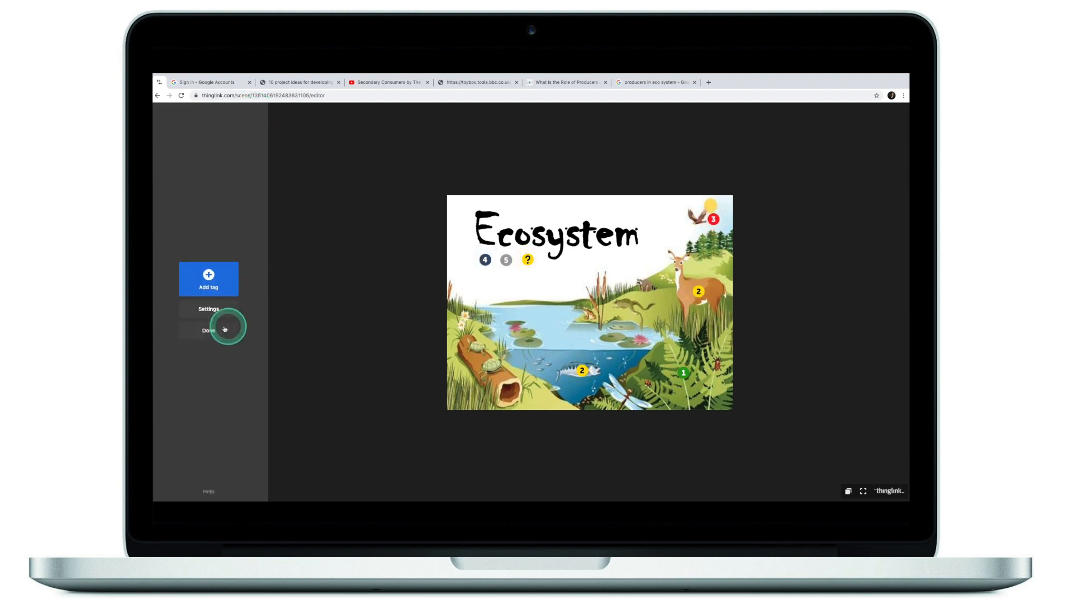